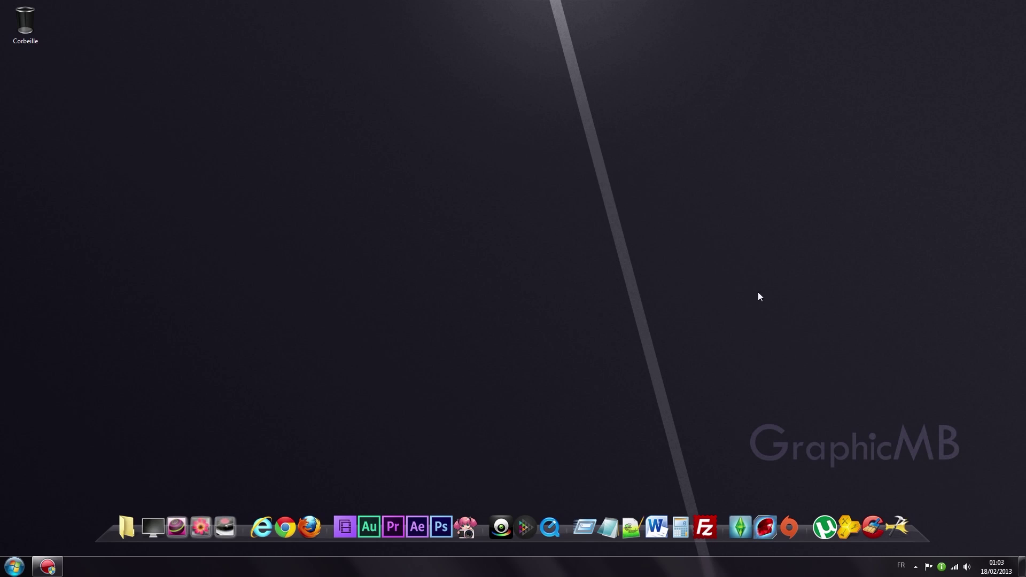
Launch Photoshop CS6 from its Ps icon on the Windows taskbar
{"action": "left_click", "coordinate": [441, 513]}
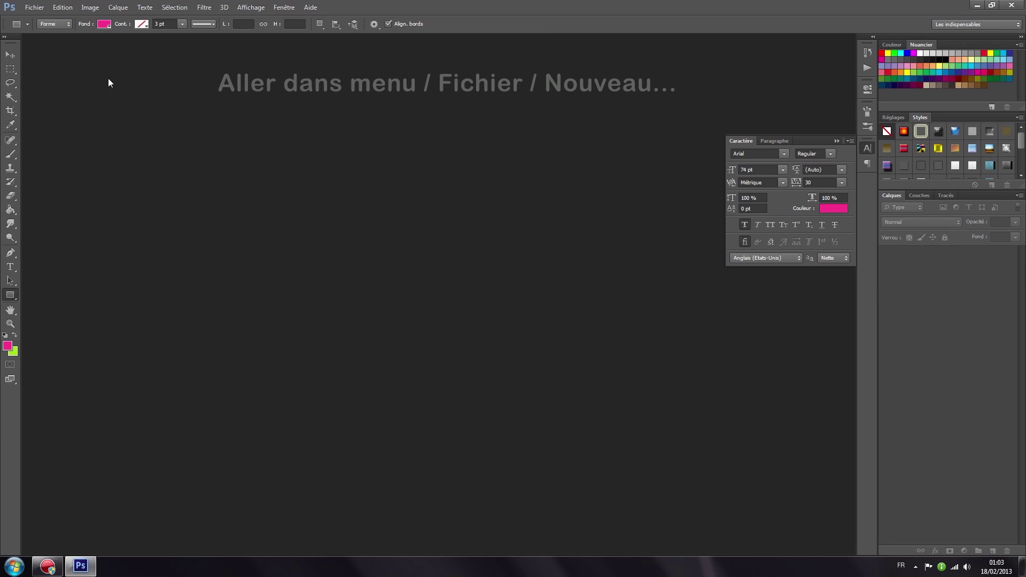
Create a new 700 × 200 pixel document named 'tuto gif'
{"action": "left_click", "coordinate": [36, 7]}
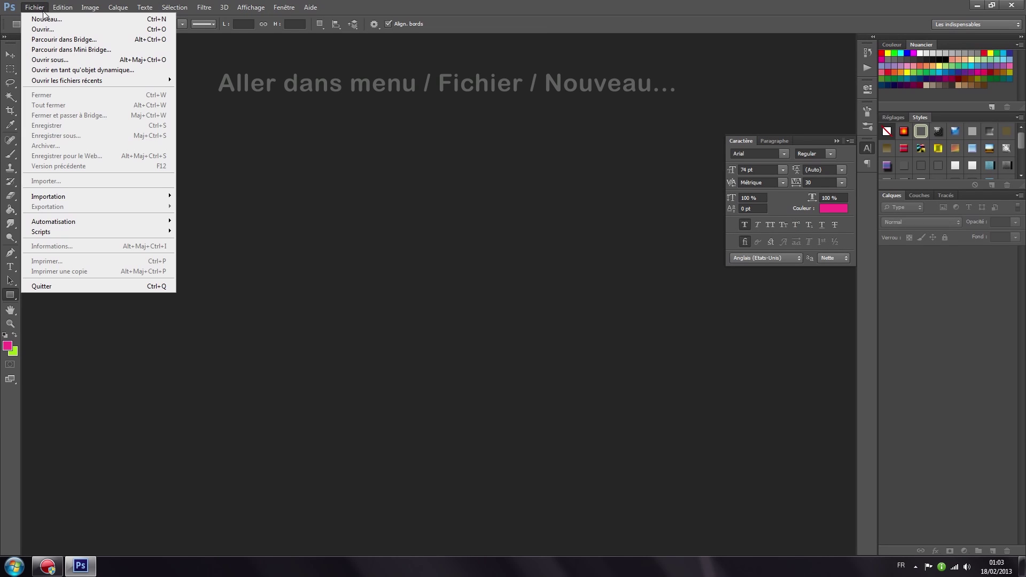
{"action": "left_click", "coordinate": [67, 21]}
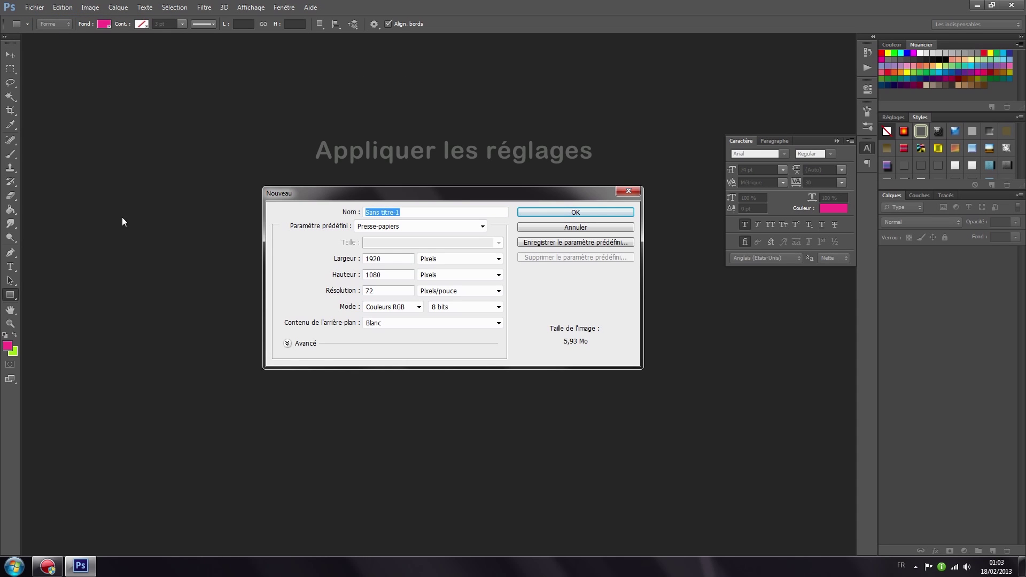
{"action": "double_click", "coordinate": [387, 259]}
{"action": "type", "text": "700"}
{"action": "double_click", "coordinate": [395, 275]}
{"action": "type", "text": "200"}
{"action": "double_click", "coordinate": [411, 213]}
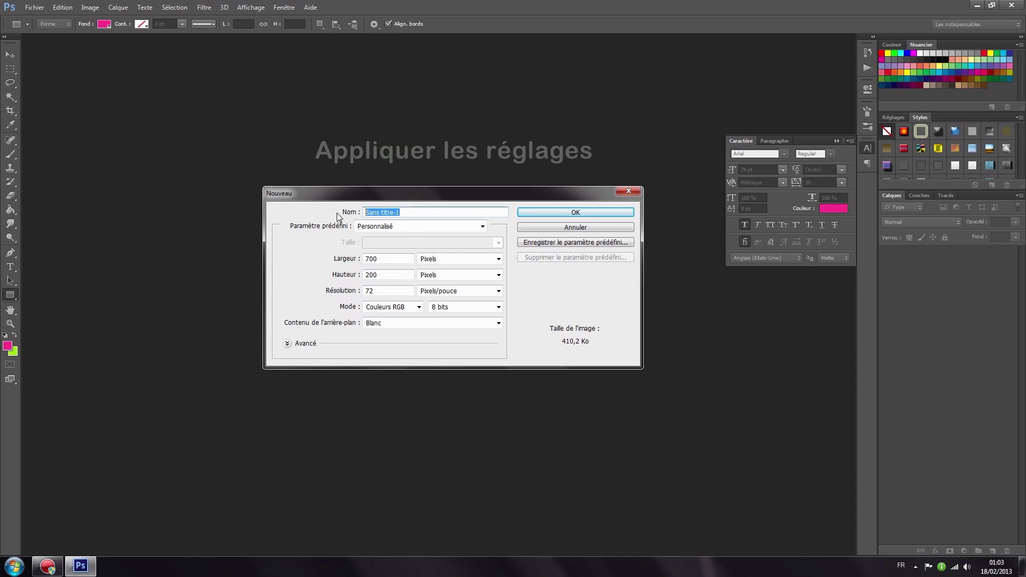
{"action": "type", "text": "tuto"}
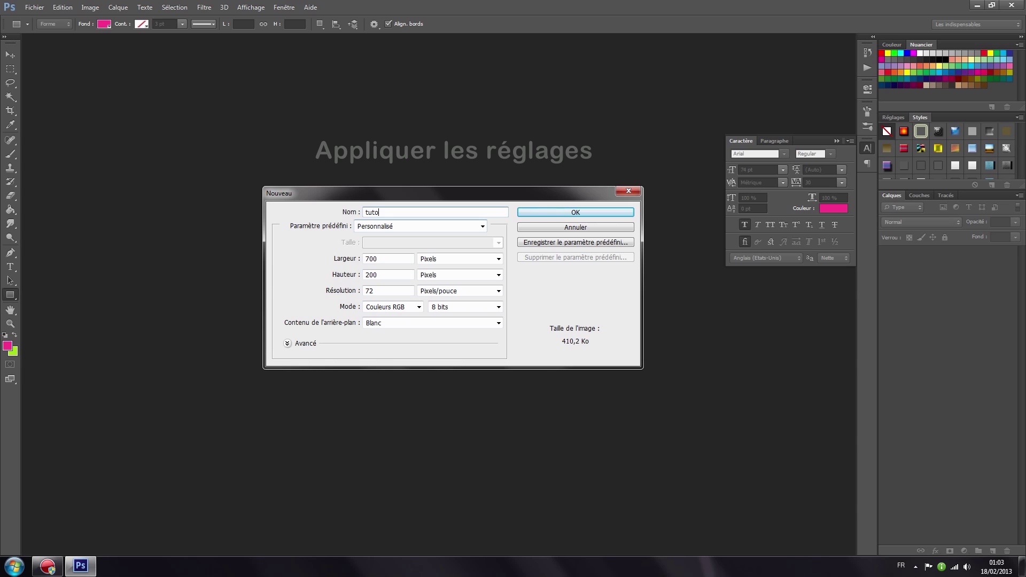
{"action": "type", "text": " gi"}
{"action": "type", "text": "f"}
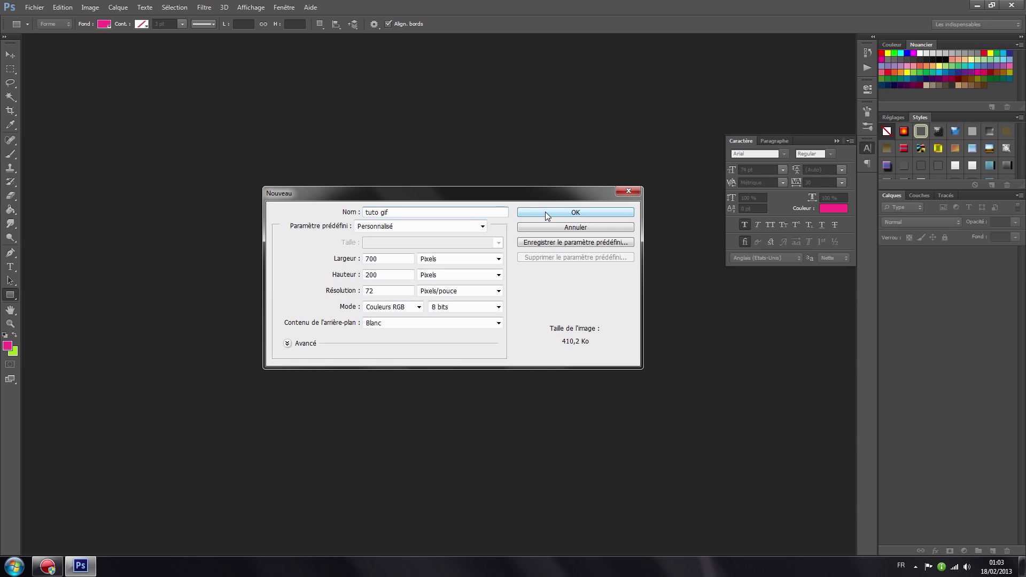
{"action": "left_click", "coordinate": [546, 212]}
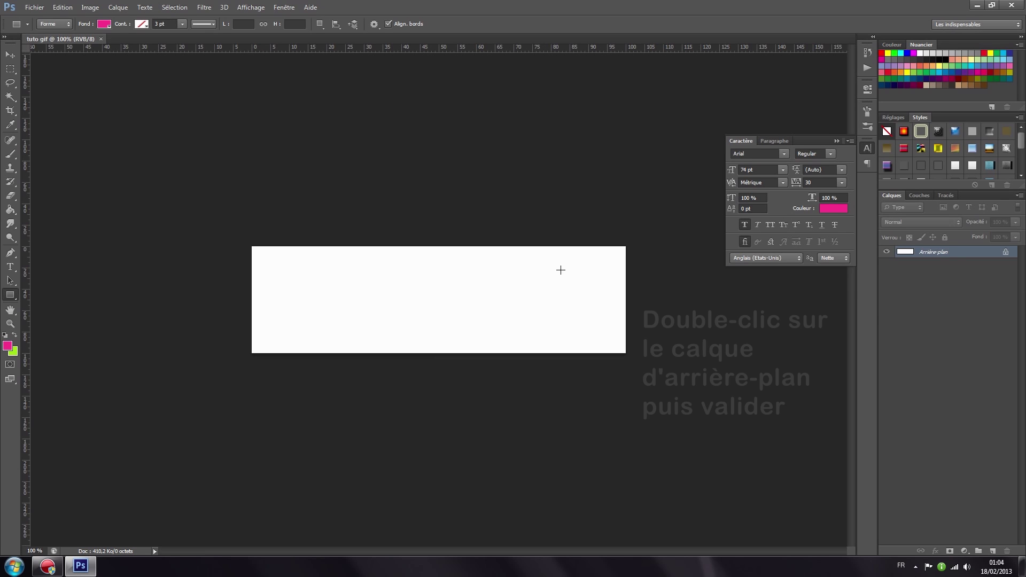
Convert the background into a regular layer named 'fond'
{"action": "double_click", "coordinate": [943, 254]}
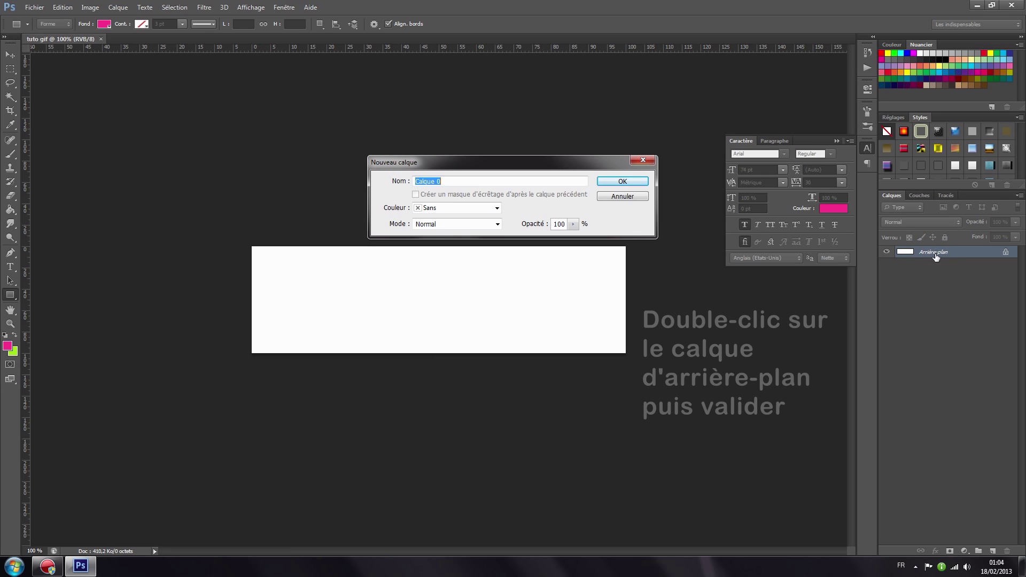
{"action": "type", "text": "fond"}
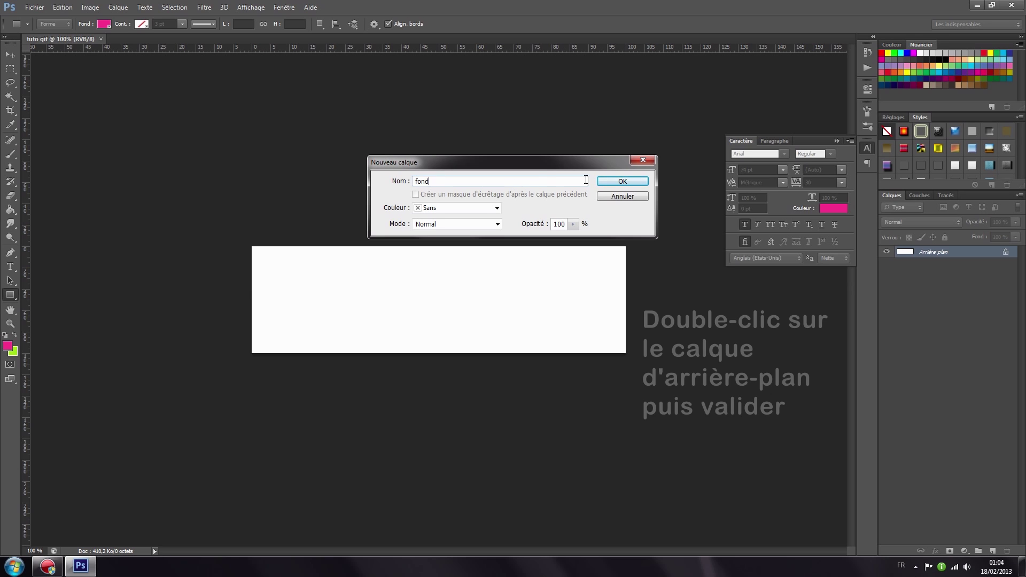
{"action": "left_click", "coordinate": [620, 184]}
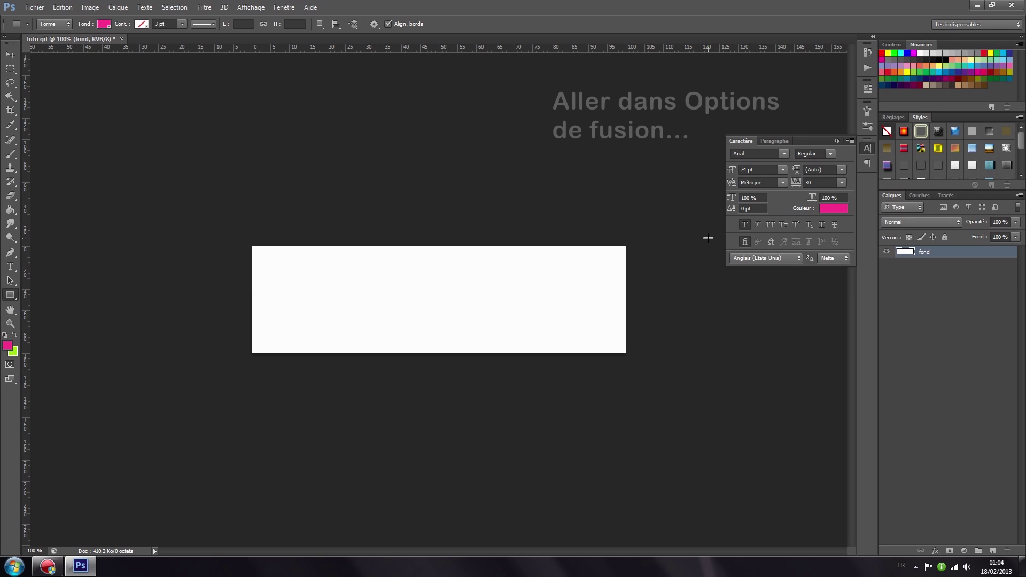
Give the fond layer a #222222 dark grey colour overlay
{"action": "left_click", "coordinate": [1019, 195]}
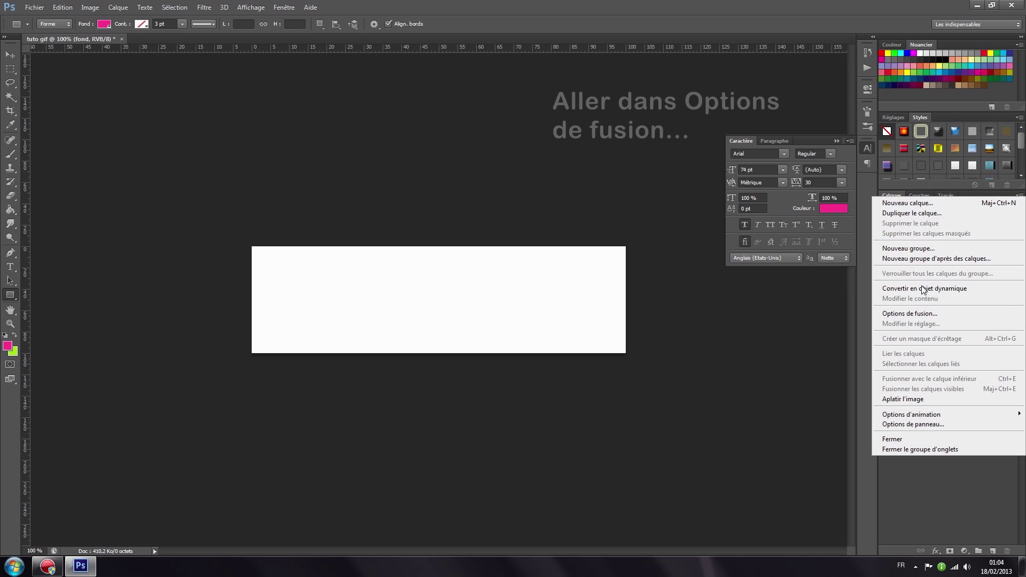
{"action": "left_click", "coordinate": [946, 311]}
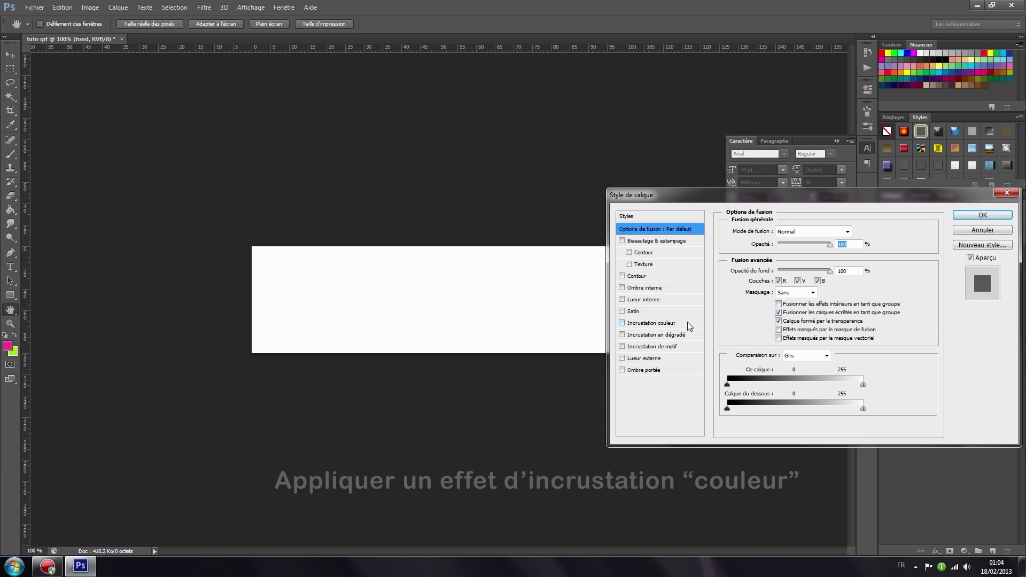
{"action": "left_click", "coordinate": [675, 327]}
{"action": "left_click", "coordinate": [863, 231]}
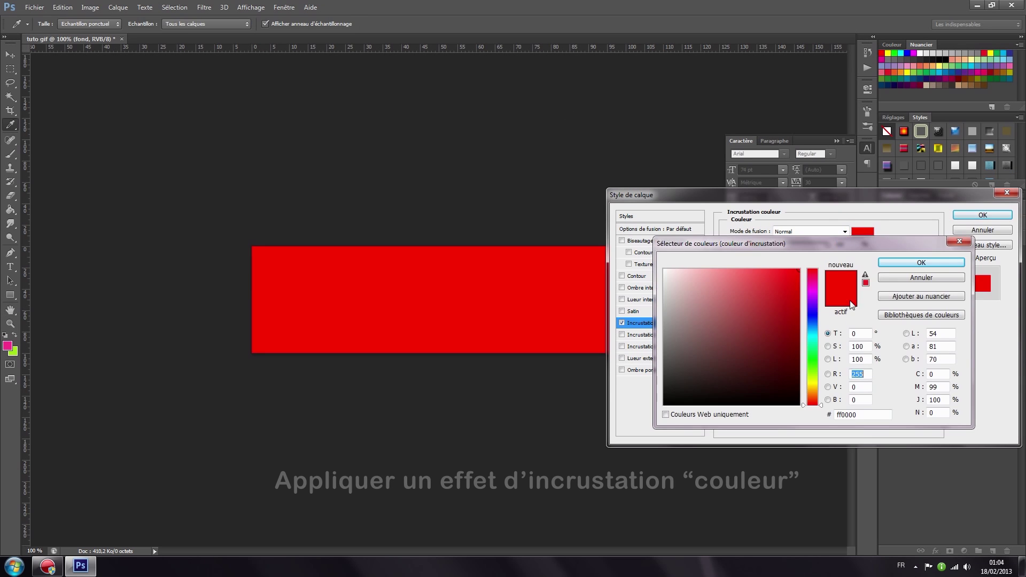
{"action": "double_click", "coordinate": [868, 415]}
{"action": "type", "text": "22"}
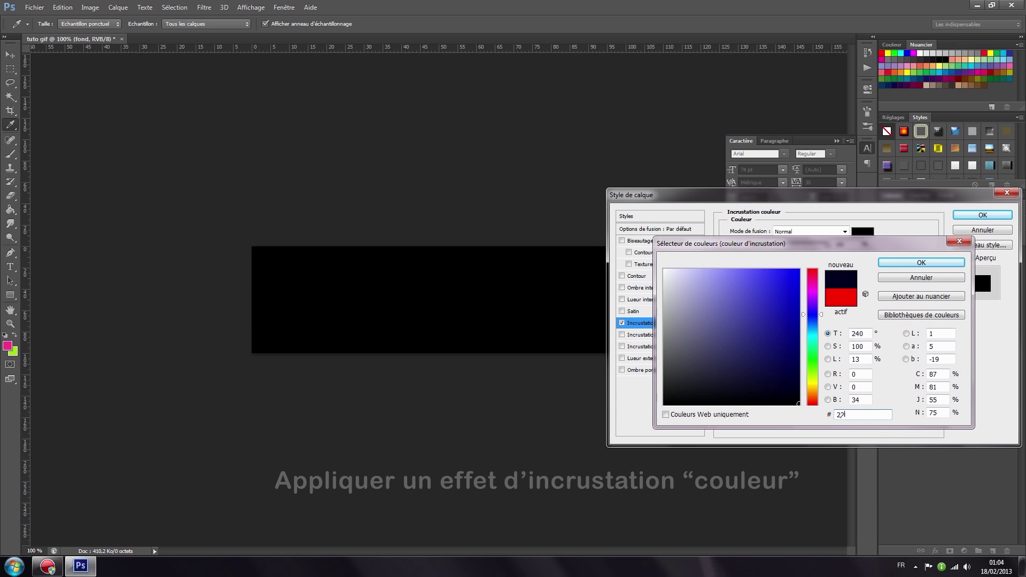
{"action": "type", "text": "2222"}
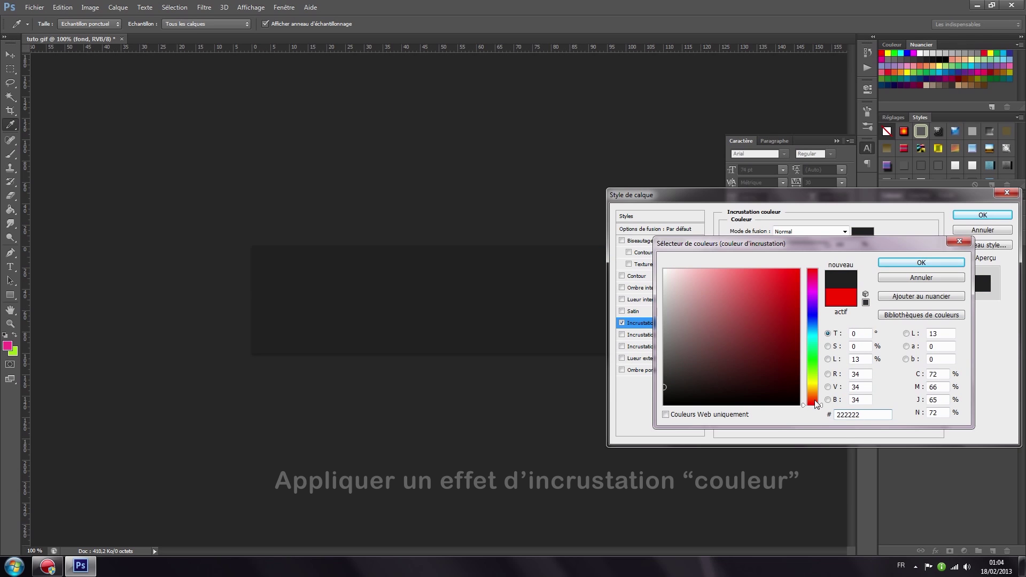
{"action": "left_click", "coordinate": [922, 262]}
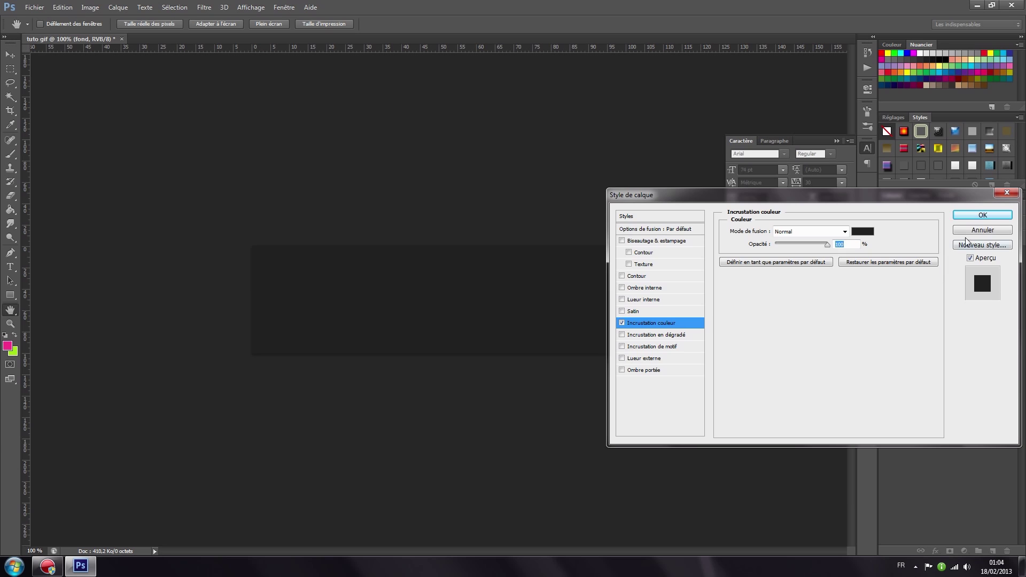
{"action": "left_click", "coordinate": [978, 215]}
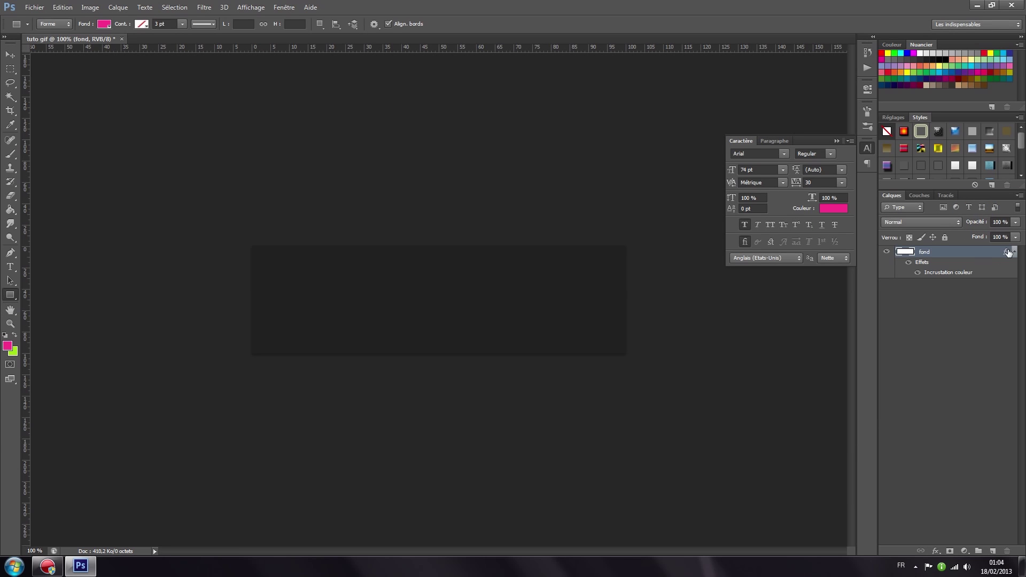
Draw a pink treble clef custom shape on the banner's left side
{"action": "left_click", "coordinate": [1014, 252]}
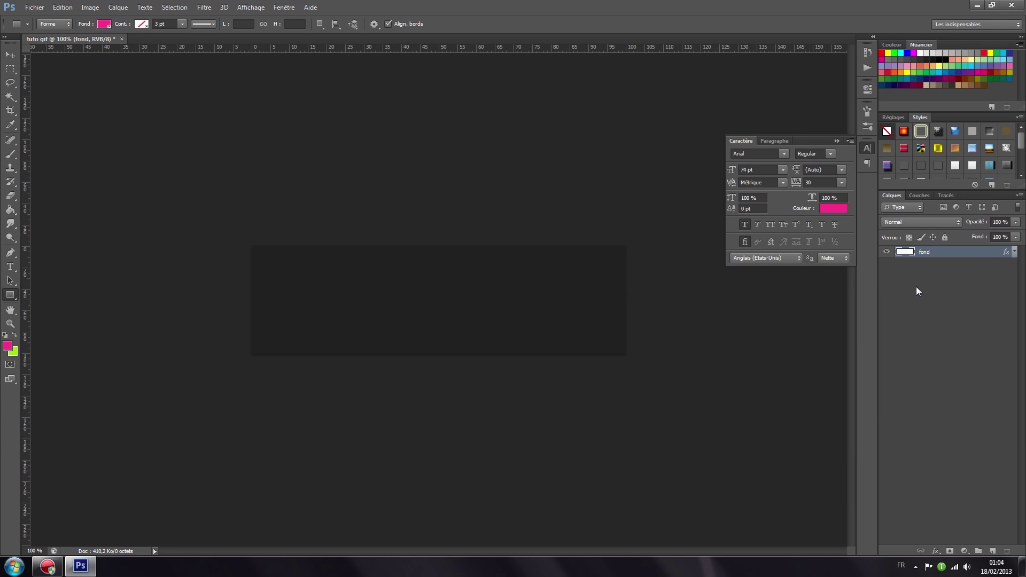
{"action": "right_click", "coordinate": [11, 295]}
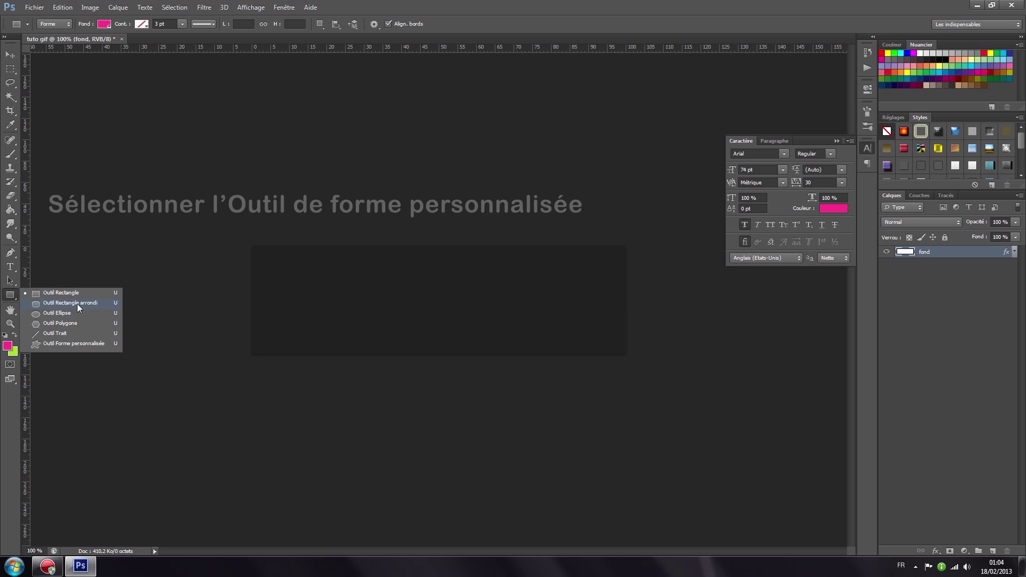
{"action": "left_click", "coordinate": [77, 342]}
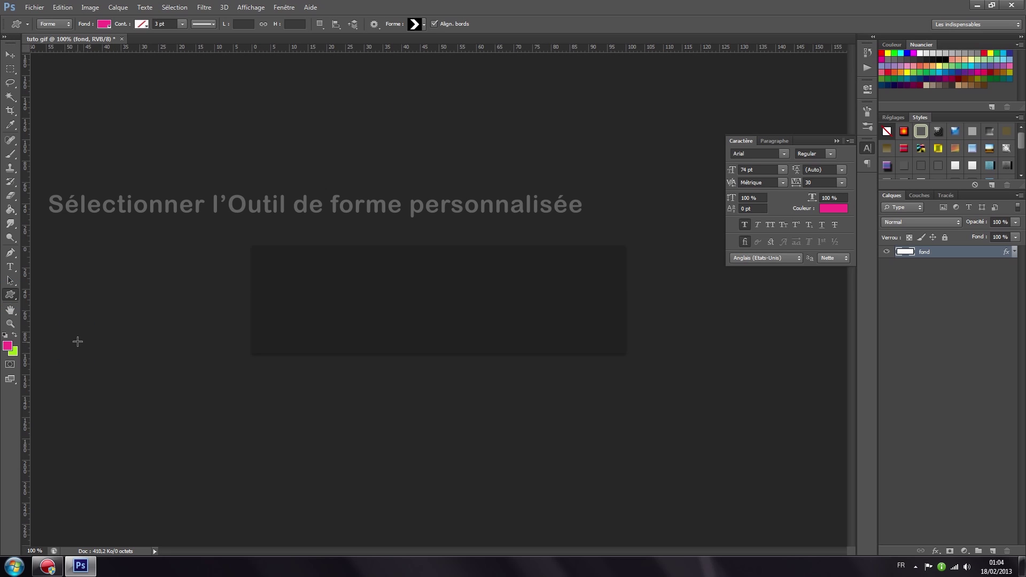
{"action": "left_click", "coordinate": [424, 27]}
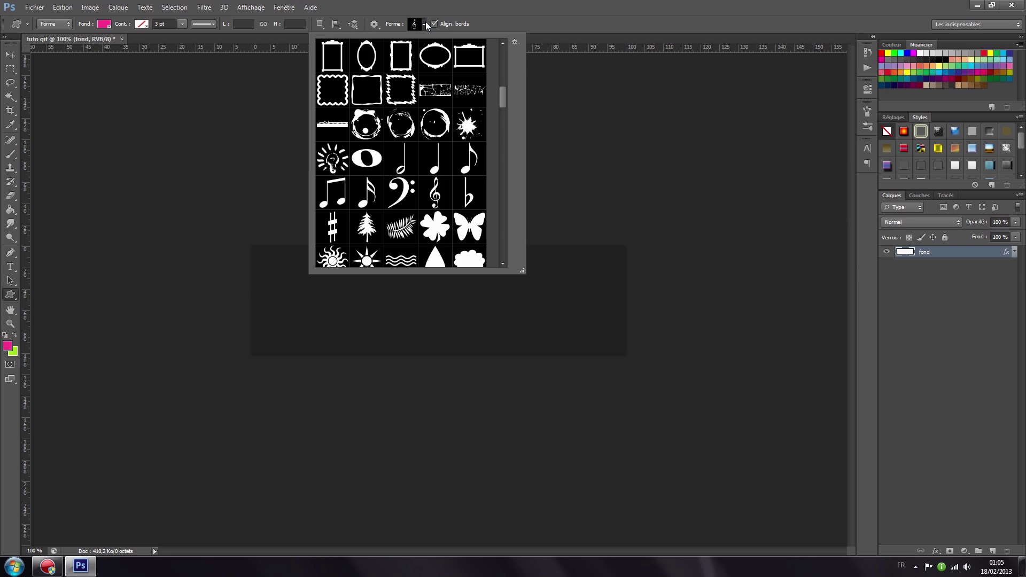
{"action": "scroll", "coordinate": [466, 109], "scroll_direction": "down", "scroll_amount": 1}
{"action": "scroll", "coordinate": [467, 110], "scroll_direction": "down", "scroll_amount": 1}
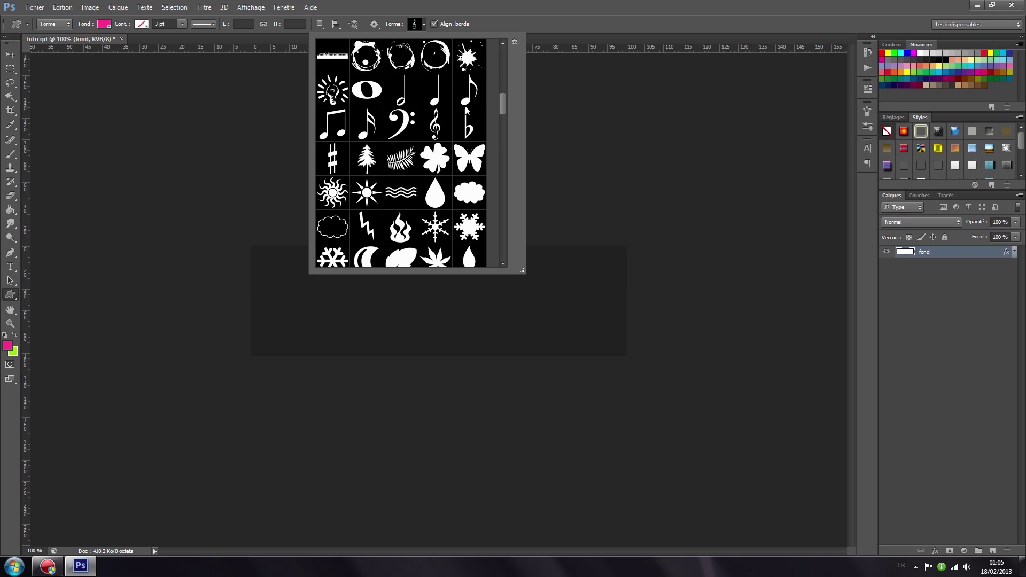
{"action": "left_click", "coordinate": [436, 124]}
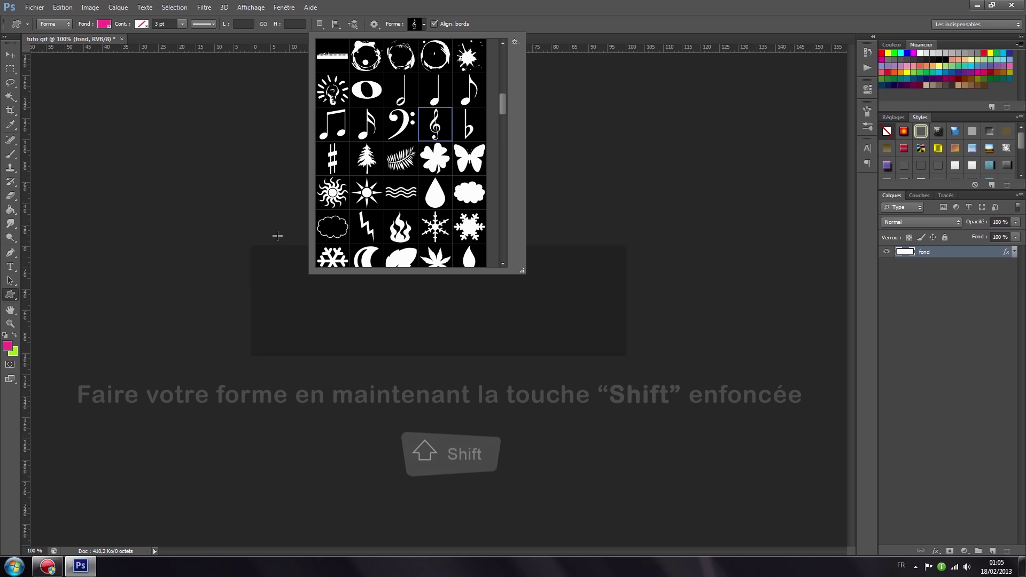
{"action": "left_click", "coordinate": [295, 262]}
{"action": "left_click_drag", "start_coordinate": [298, 261], "coordinate": [328, 346]}
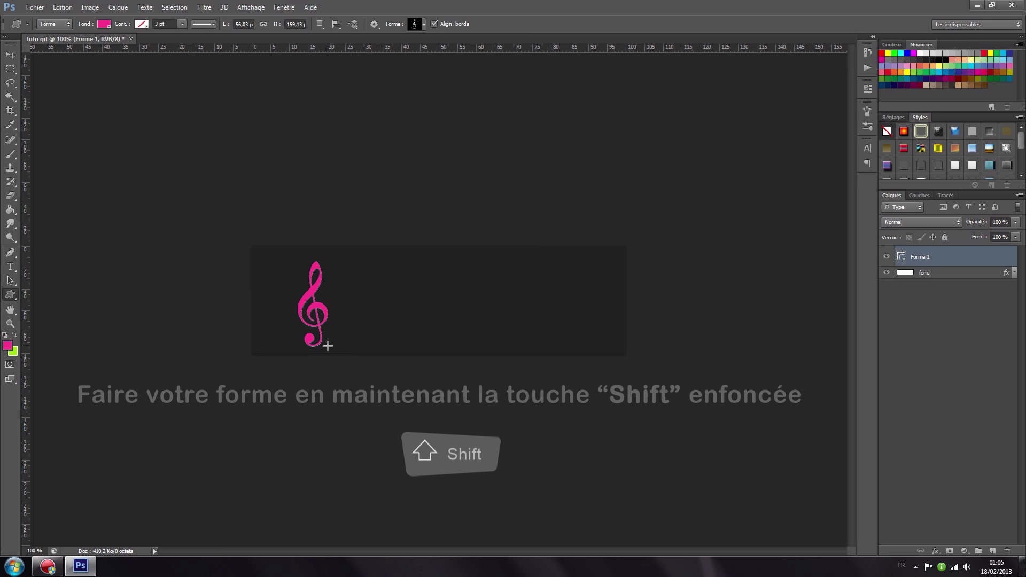
Nudge the clef slightly up and right and commit the transform
{"action": "left_click", "coordinate": [10, 55]}
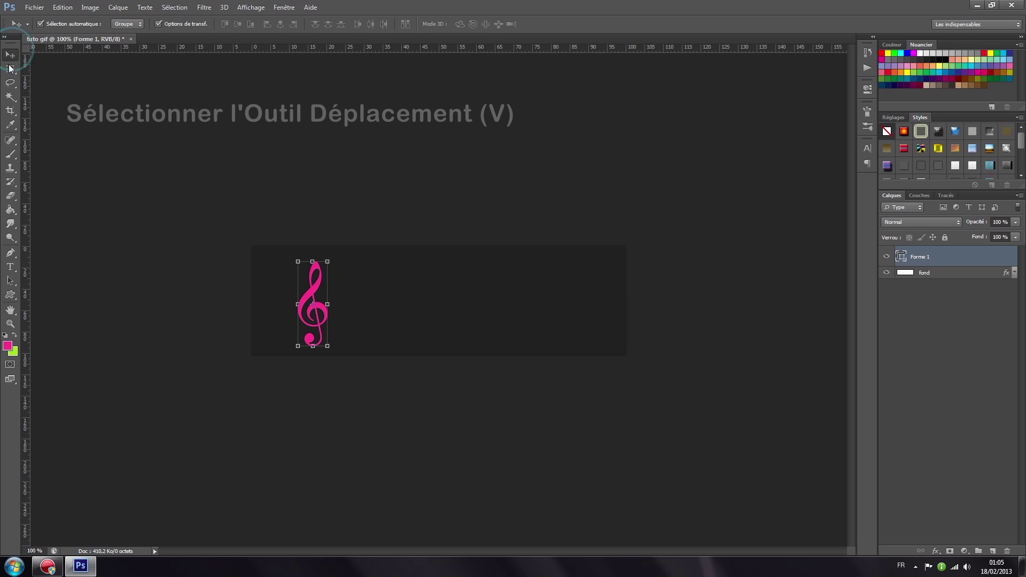
{"action": "left_click", "coordinate": [315, 262]}
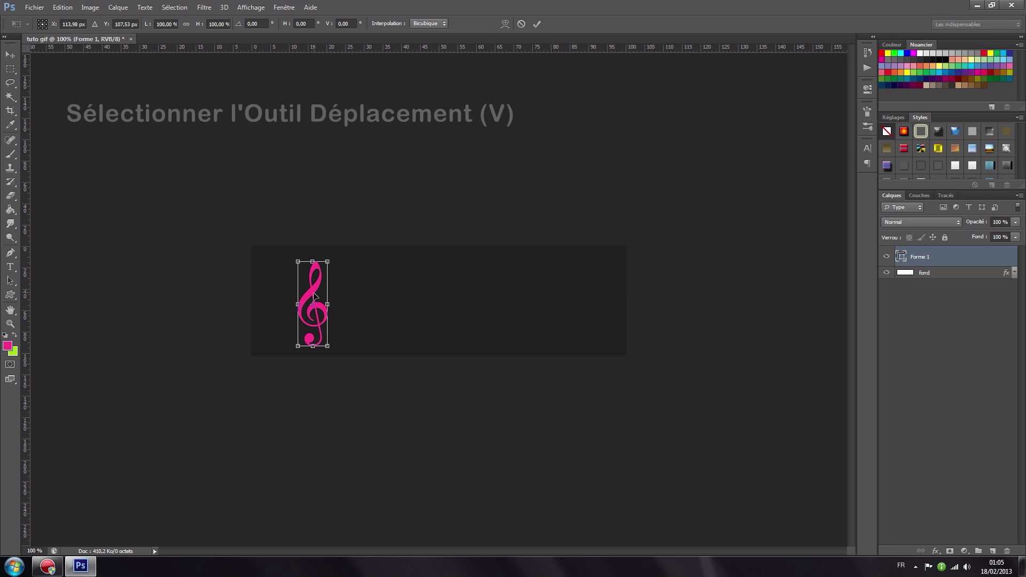
{"action": "left_click_drag", "start_coordinate": [312, 290], "coordinate": [320, 289]}
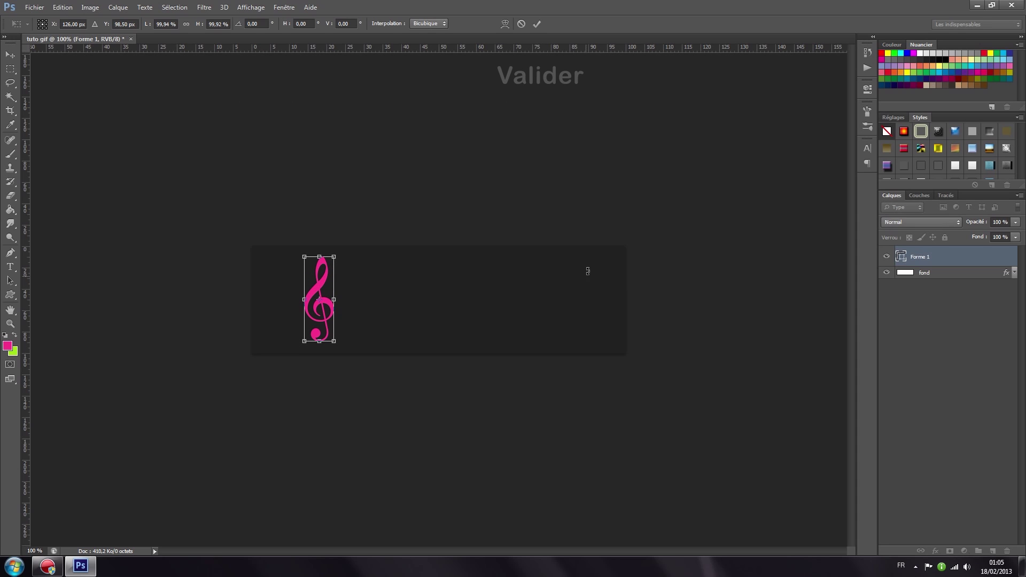
{"action": "left_click", "coordinate": [537, 22]}
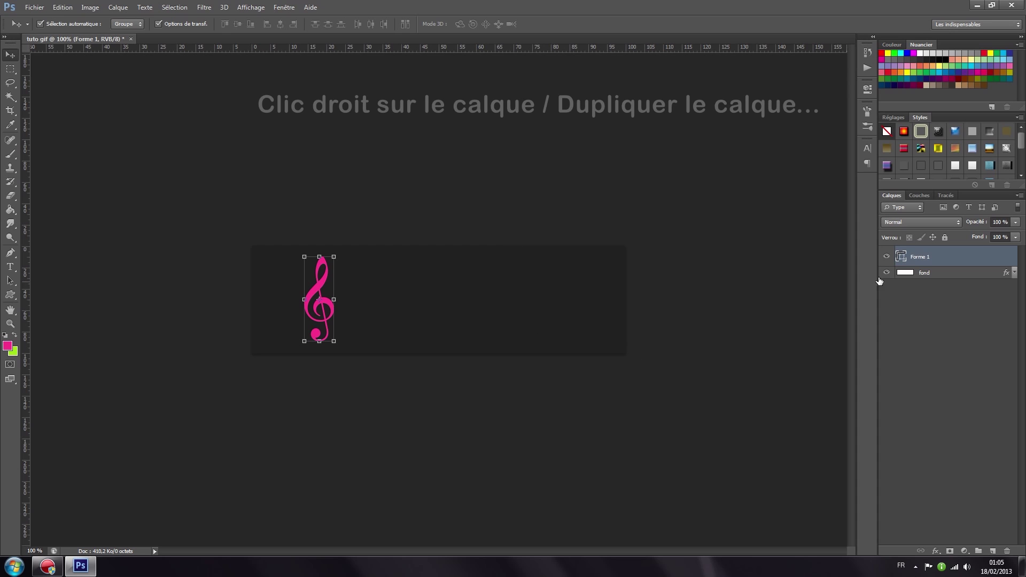
Duplicate the clef layer as 'Forme 2'
{"action": "right_click", "coordinate": [921, 258]}
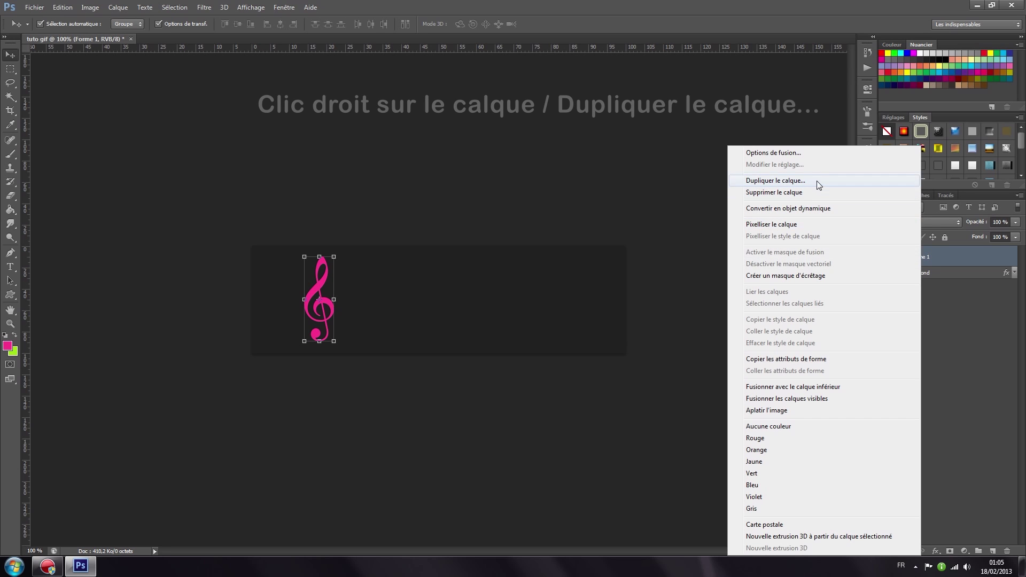
{"action": "left_click", "coordinate": [816, 180]}
{"action": "left_click", "coordinate": [460, 188]}
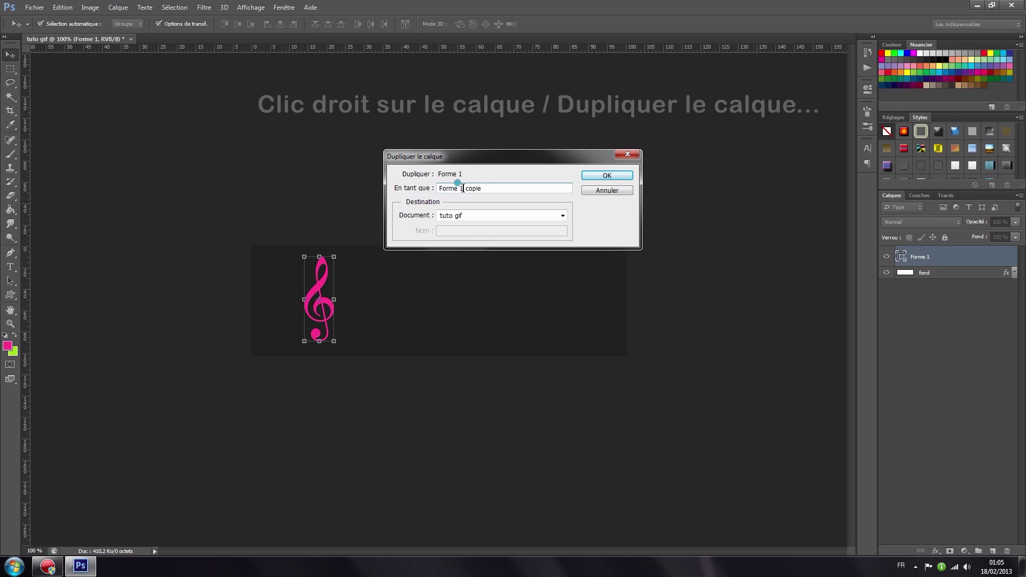
{"action": "key", "text": "BackSpace"}
{"action": "left_click_drag", "start_coordinate": [461, 188], "coordinate": [484, 188]}
{"action": "type", "text": "2"}
{"action": "left_click", "coordinate": [604, 176]}
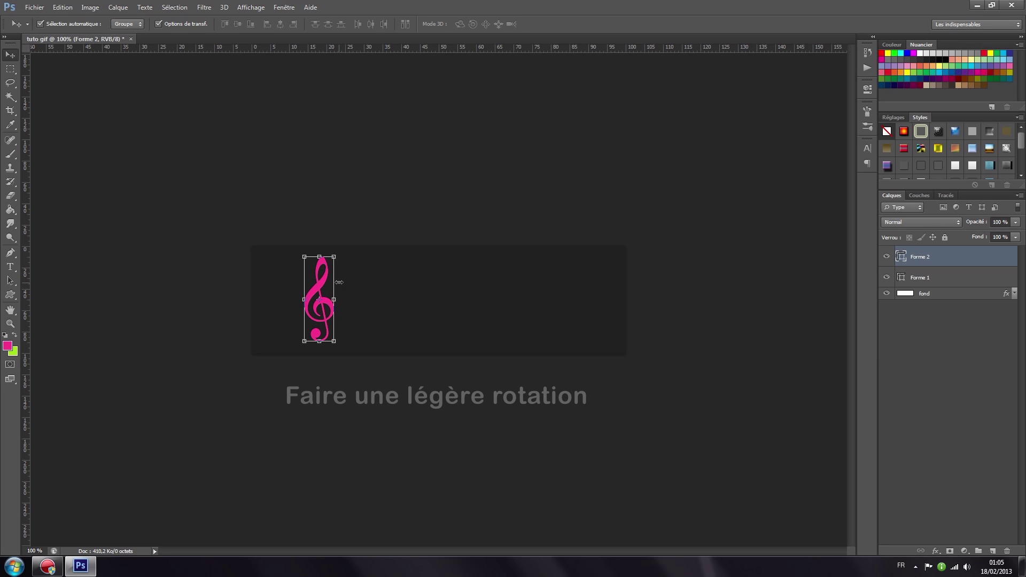
Rotate the Forme 2 clef by 10 degrees
{"action": "key", "text": "ctrl+t"}
{"action": "left_click", "coordinate": [264, 22]}
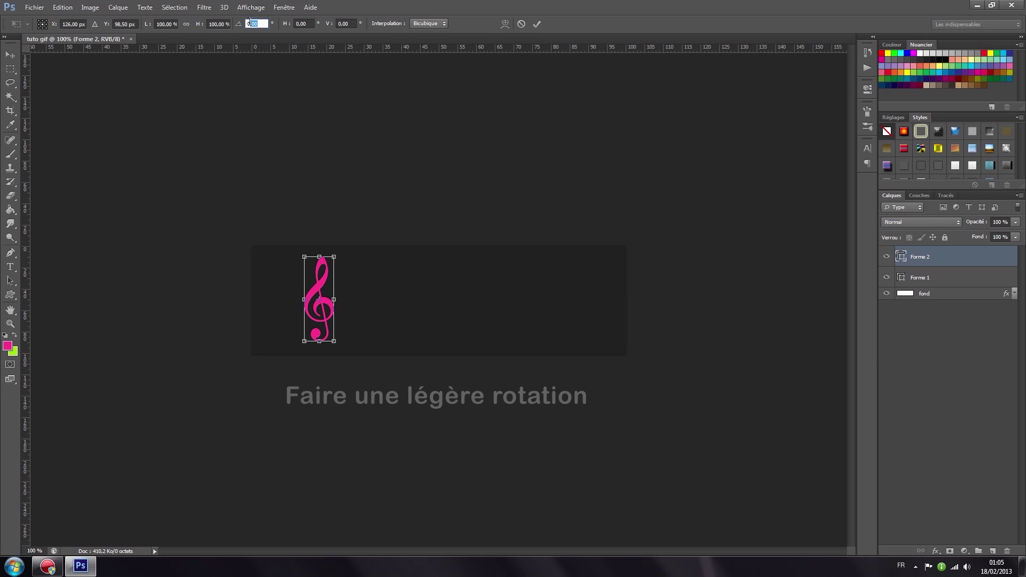
{"action": "type", "text": "10"}
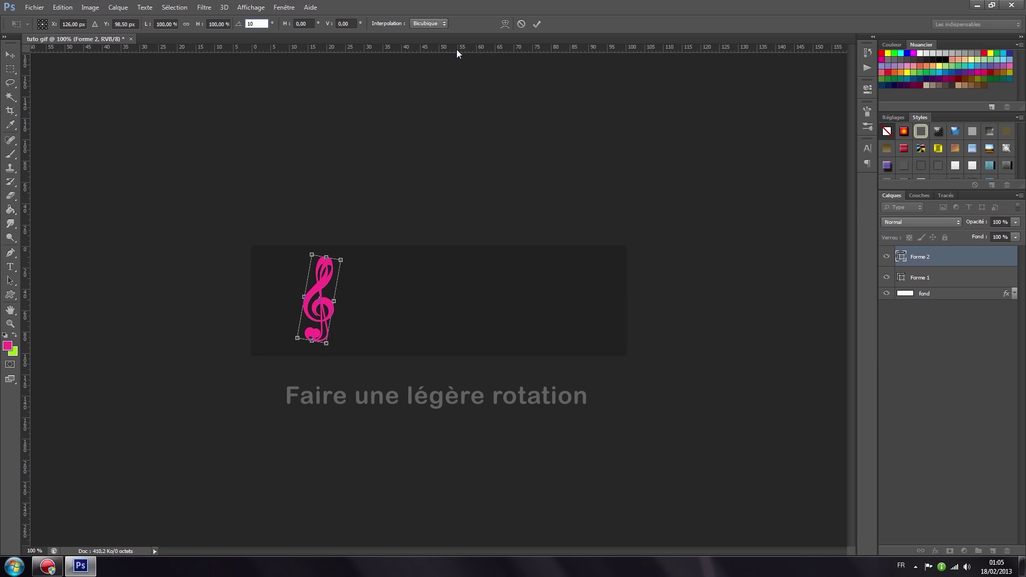
{"action": "left_click", "coordinate": [540, 23]}
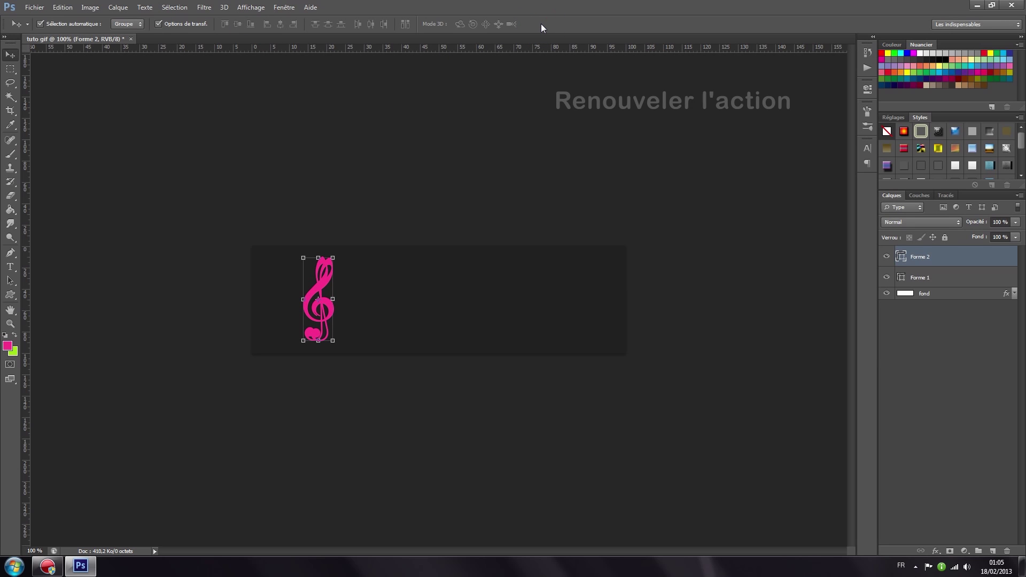
Duplicate Forme 2 as a new layer 'Forme 3'
{"action": "right_click", "coordinate": [925, 259]}
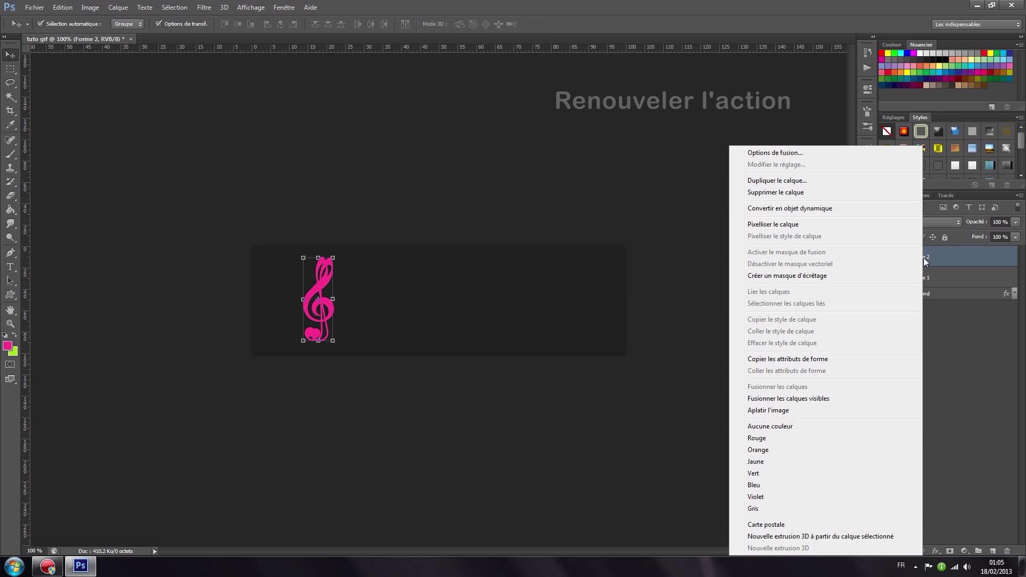
{"action": "left_click", "coordinate": [785, 181]}
{"action": "left_click", "coordinate": [496, 188]}
{"action": "left_click_drag", "start_coordinate": [460, 188], "coordinate": [482, 188]}
{"action": "type", "text": "3"}
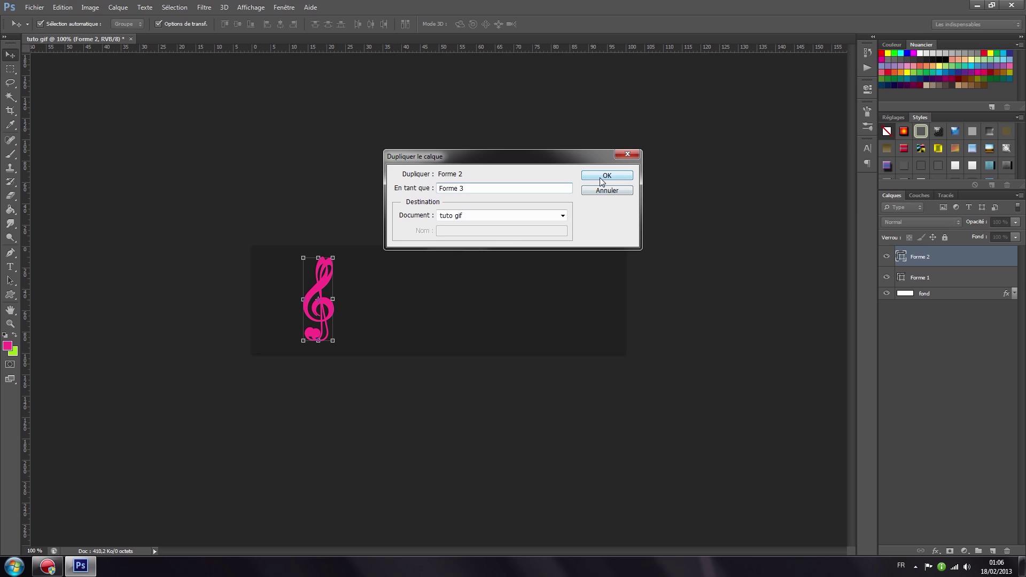
{"action": "left_click", "coordinate": [601, 176]}
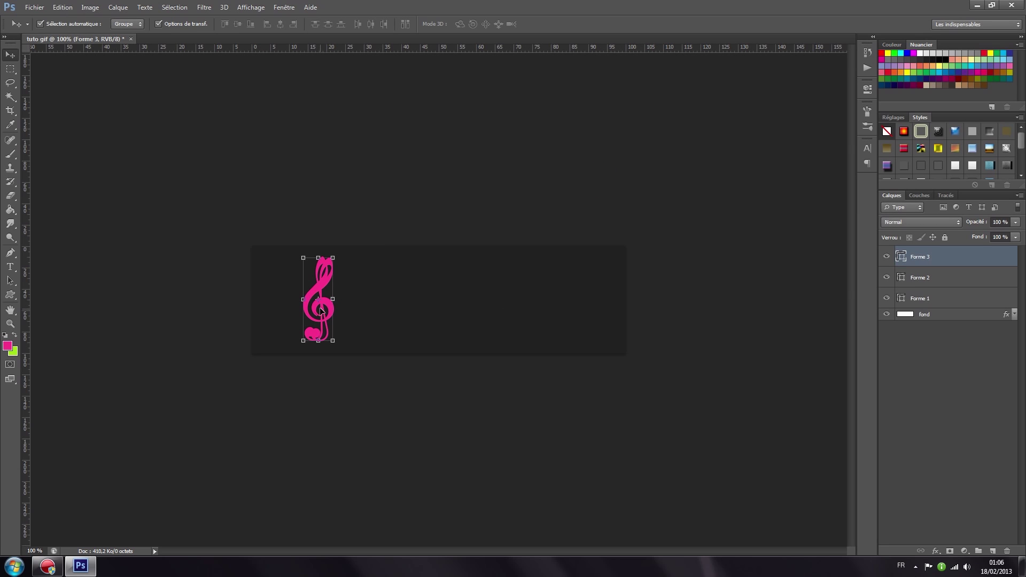
Rotate the Forme 3 clef a further 10 degrees
{"action": "left_click", "coordinate": [333, 294]}
{"action": "left_click", "coordinate": [249, 23]}
{"action": "type", "text": "10"}
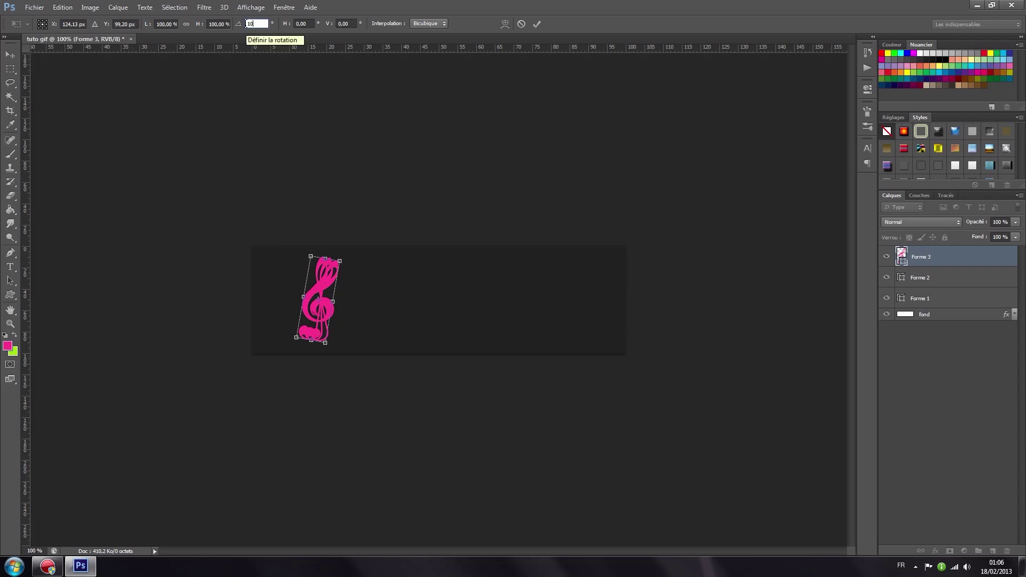
{"action": "left_click", "coordinate": [537, 27]}
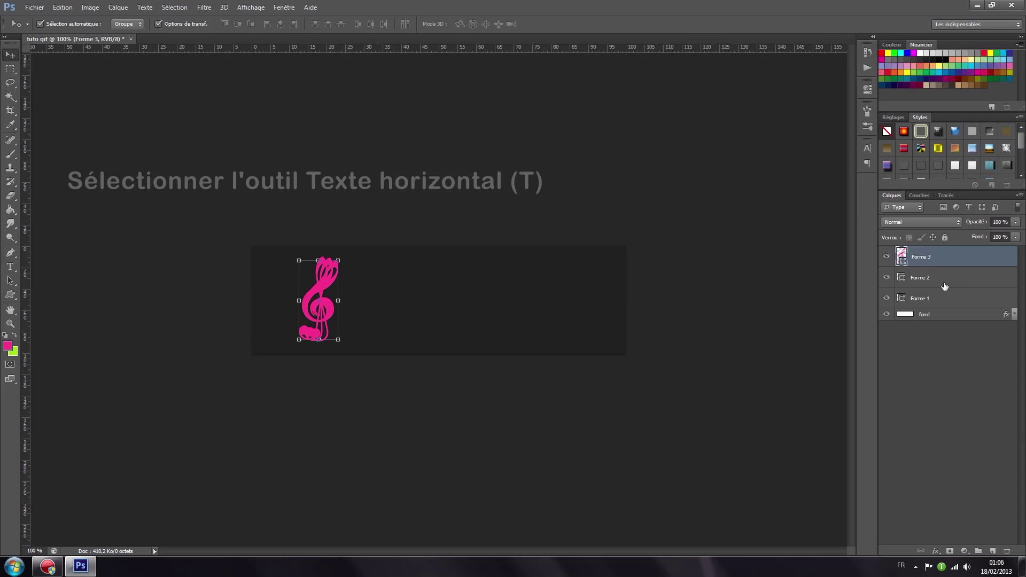
Add the text 'GraphicMB' on the banner
{"action": "left_click", "coordinate": [10, 268]}
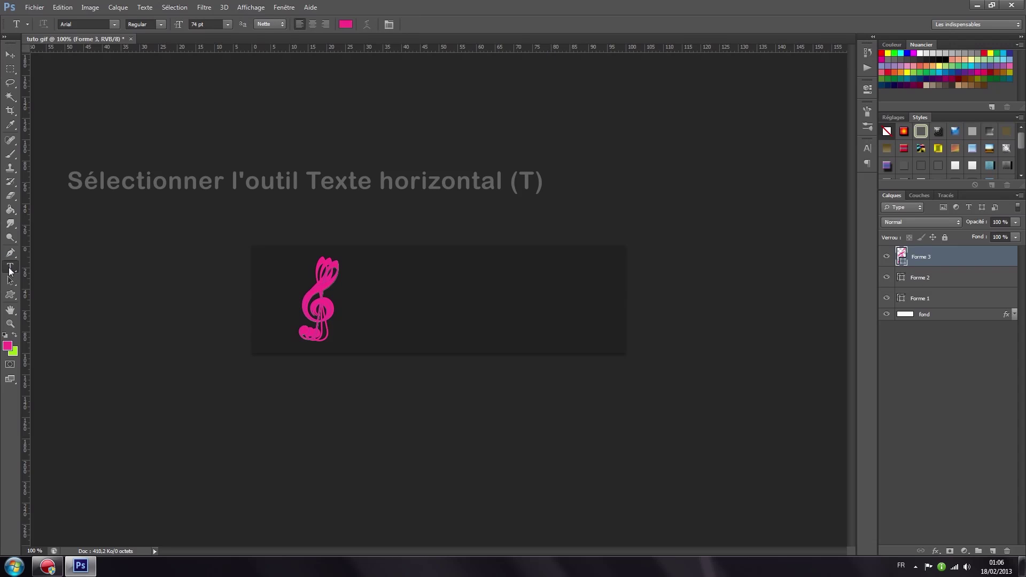
{"action": "left_click", "coordinate": [389, 309]}
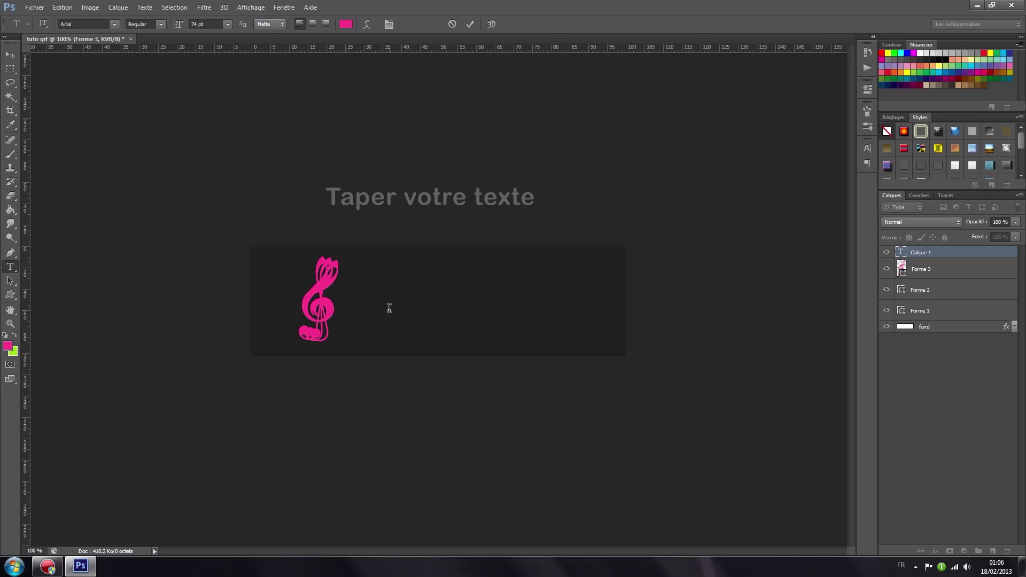
{"action": "type", "text": "GraphicM"}
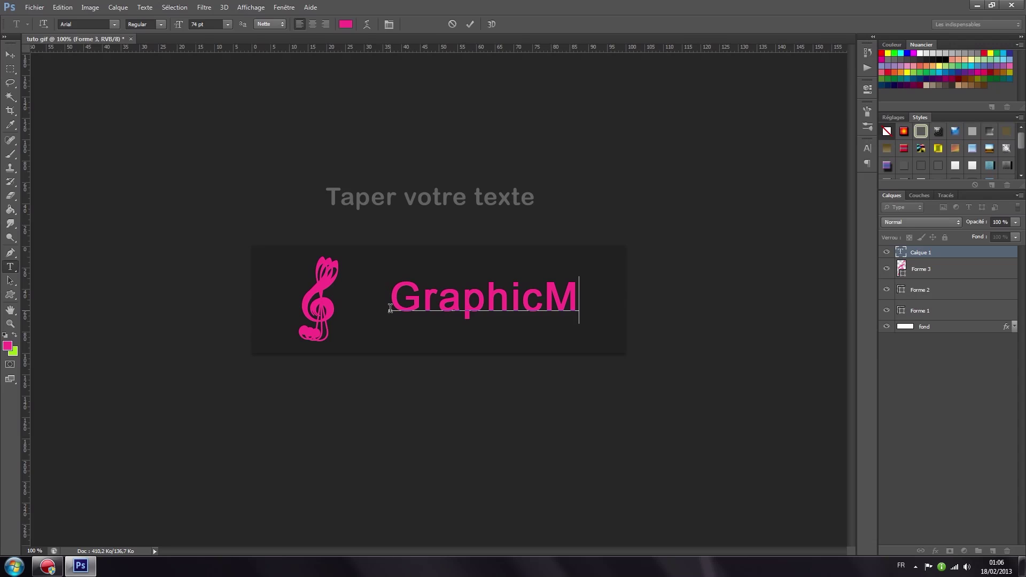
{"action": "type", "text": "B"}
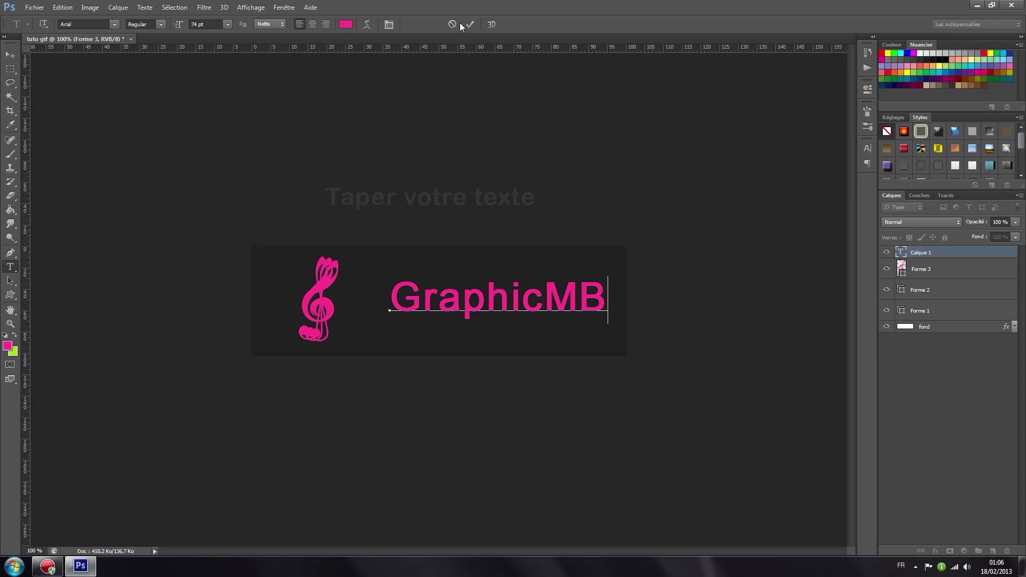
{"action": "left_click", "coordinate": [471, 25]}
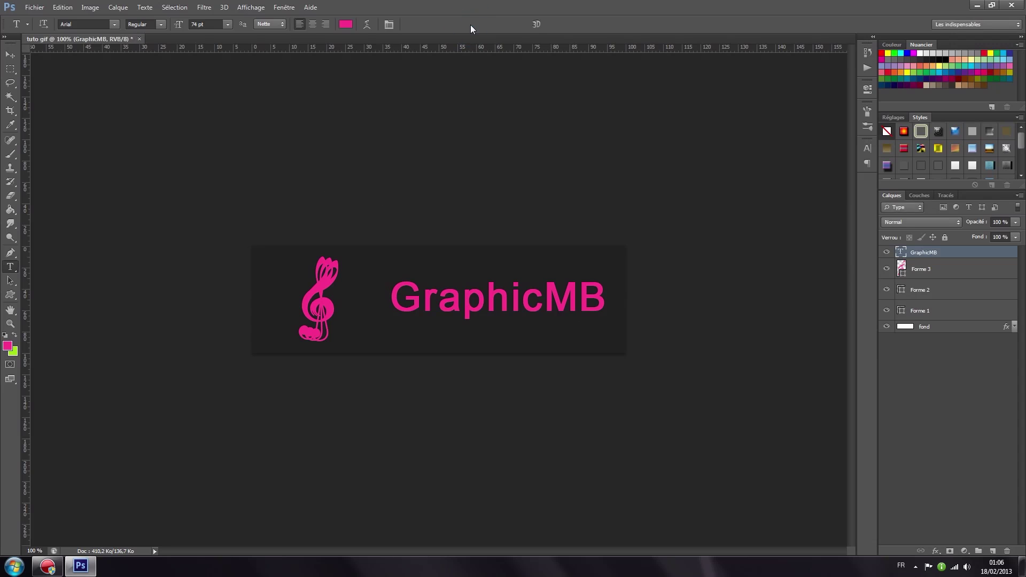
Move the GraphicMB text left to sit right beside the clef
{"action": "left_click", "coordinate": [10, 55]}
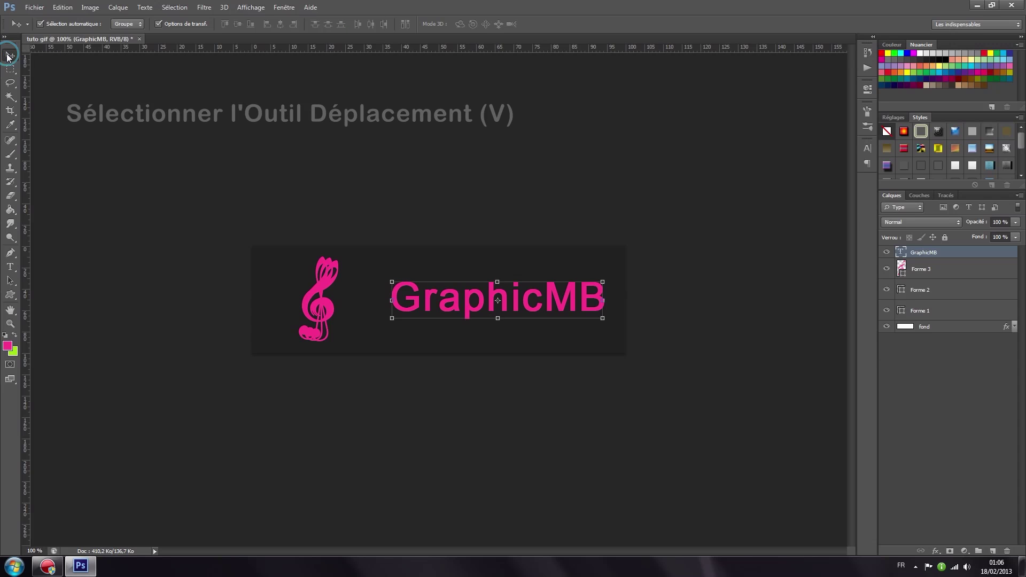
{"action": "left_click_drag", "start_coordinate": [551, 303], "coordinate": [514, 311]}
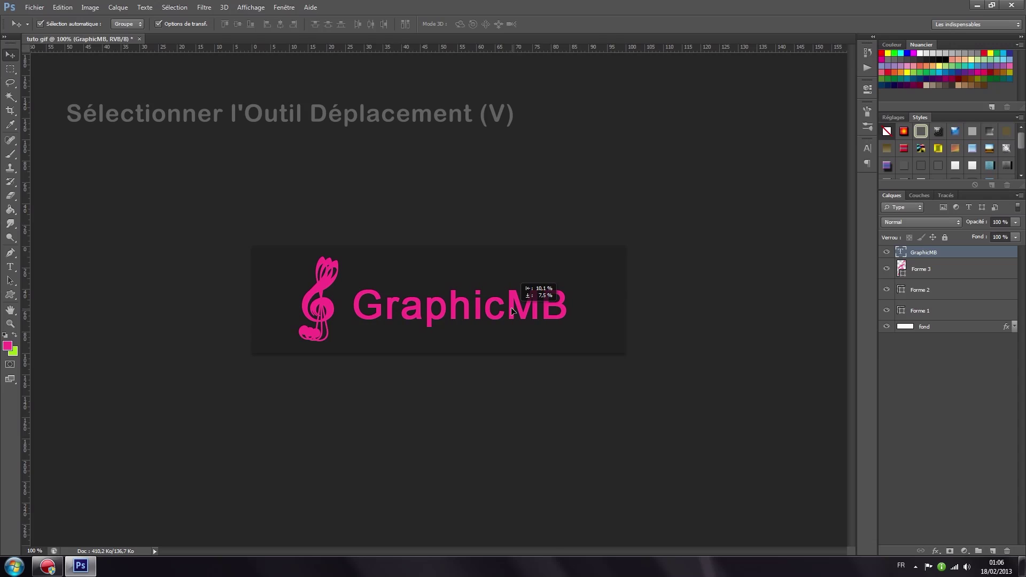
{"action": "left_click_drag", "start_coordinate": [513, 307], "coordinate": [505, 312]}
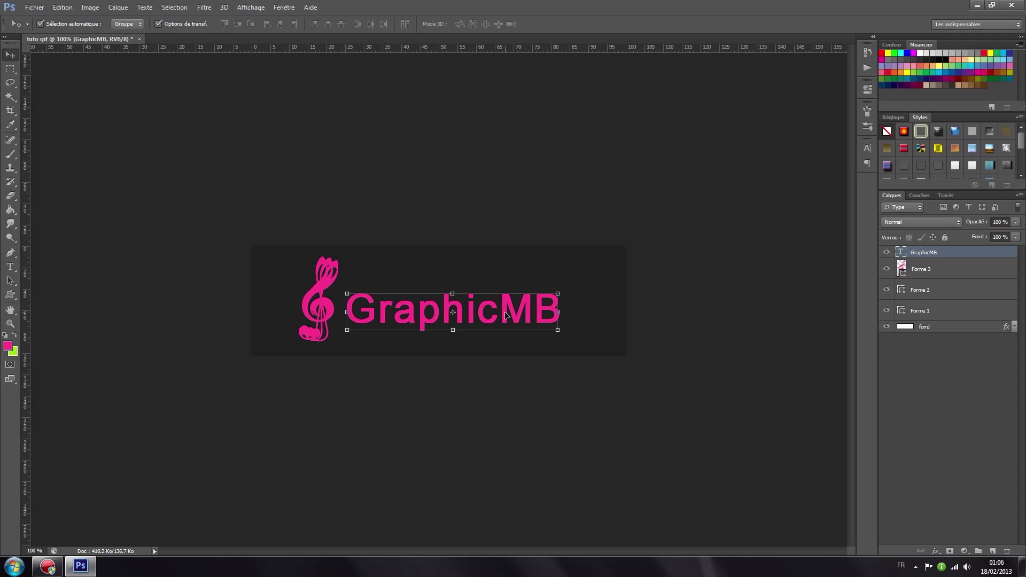
{"action": "left_click", "coordinate": [219, 245]}
Set rulers to percent and place horizontal and vertical guides crossing at 50%
{"action": "right_click", "coordinate": [477, 46]}
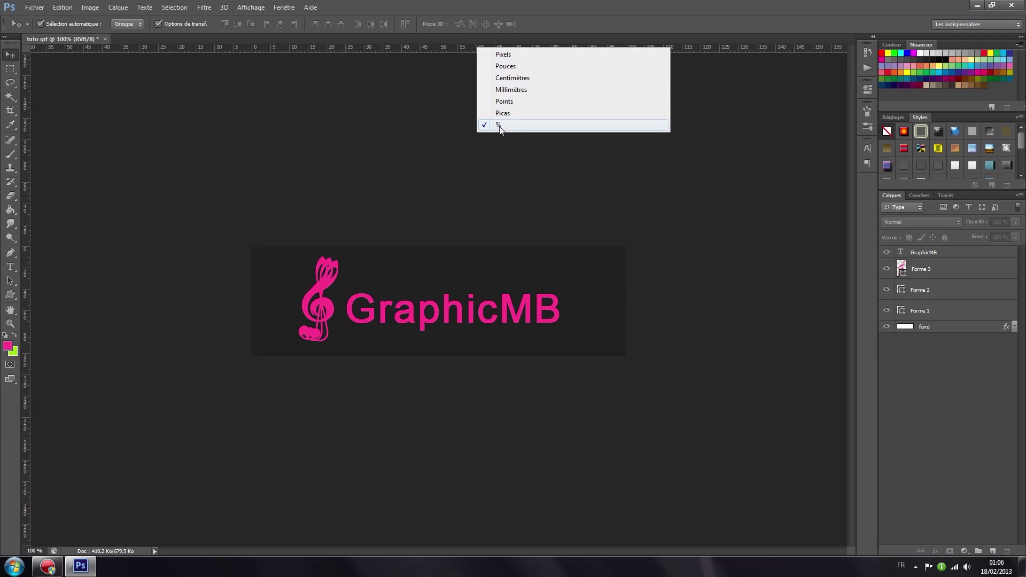
{"action": "left_click", "coordinate": [463, 45]}
{"action": "left_click_drag", "start_coordinate": [463, 45], "coordinate": [477, 298]}
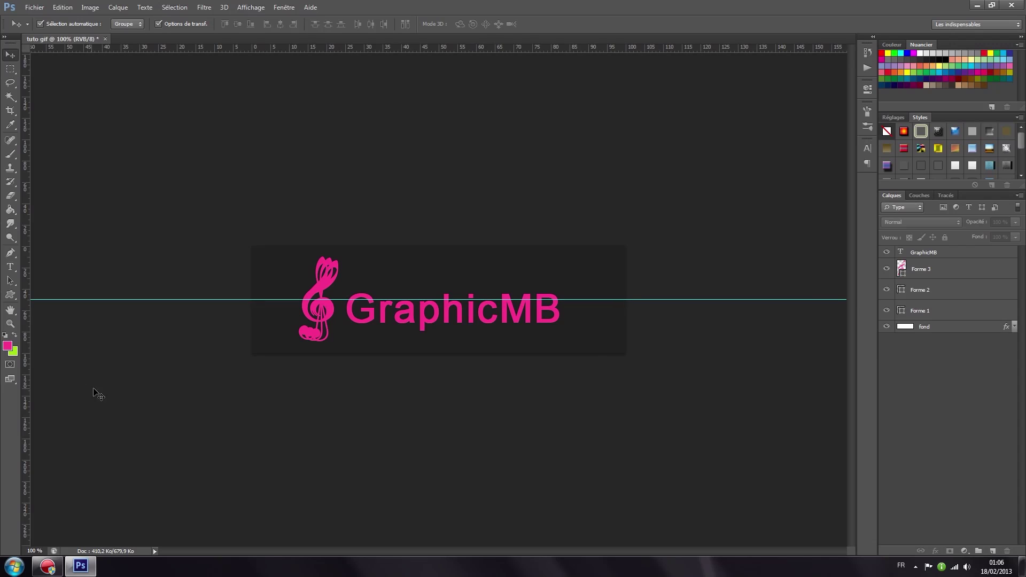
{"action": "left_click_drag", "start_coordinate": [25, 325], "coordinate": [437, 351]}
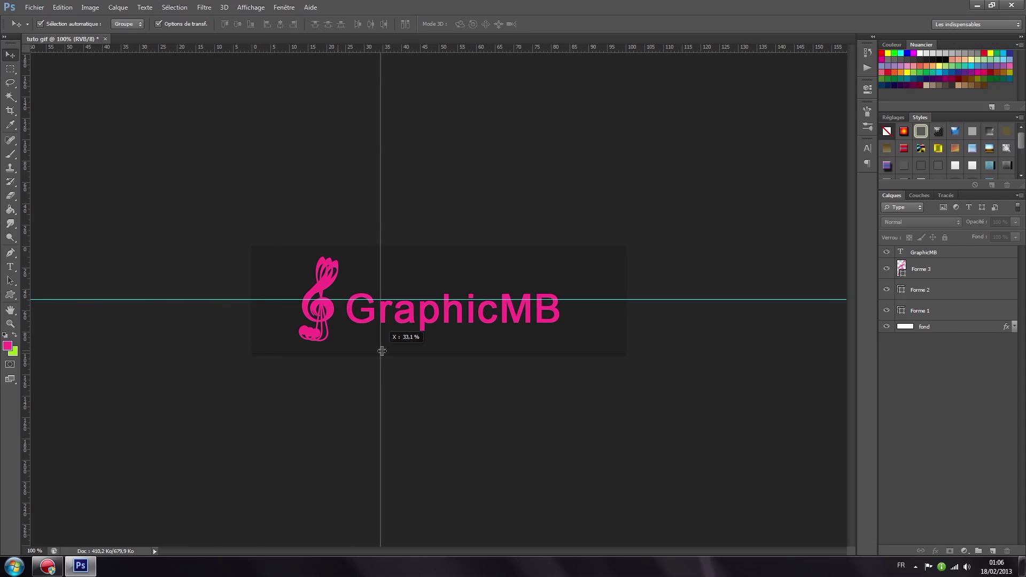
{"action": "left_click_drag", "start_coordinate": [438, 351], "coordinate": [438, 351]}
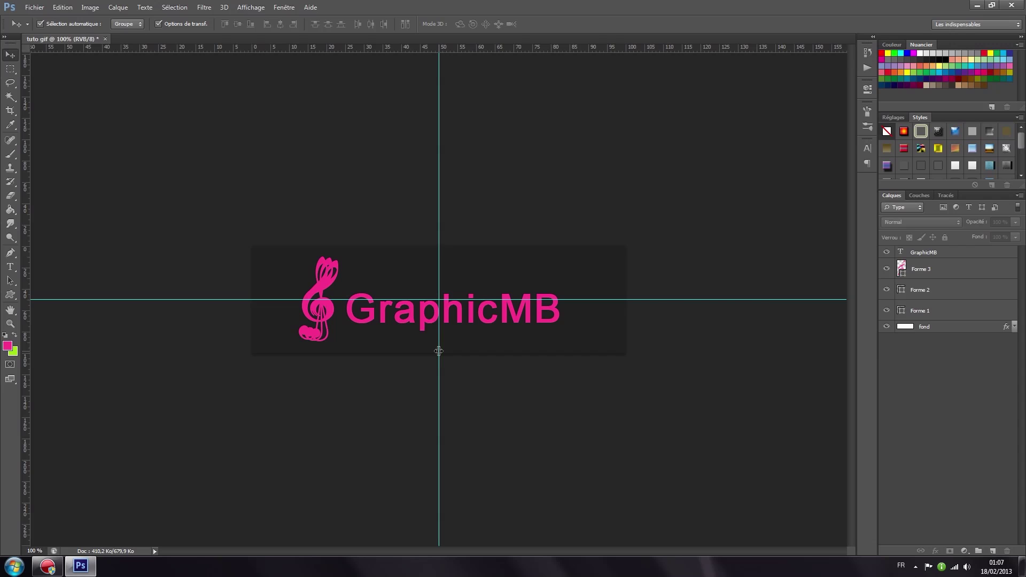
{"action": "left_click", "coordinate": [907, 313]}
Move the three clefs and GraphicMB text together onto the guides' centre crossing
{"action": "left_click", "coordinate": [947, 291], "text": "shift"}
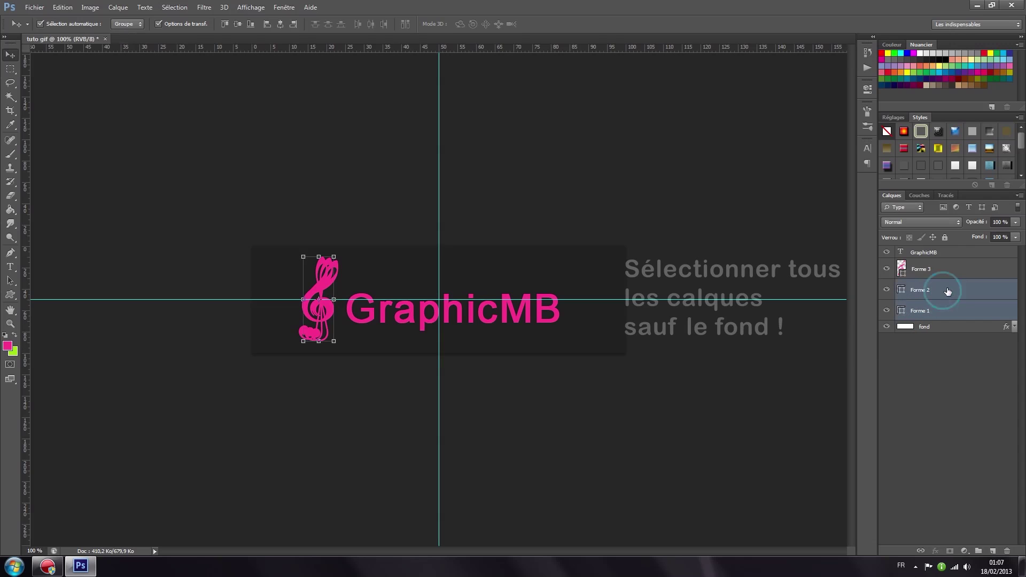
{"action": "left_click", "coordinate": [948, 270], "text": "shift"}
{"action": "left_click", "coordinate": [957, 253], "text": "shift"}
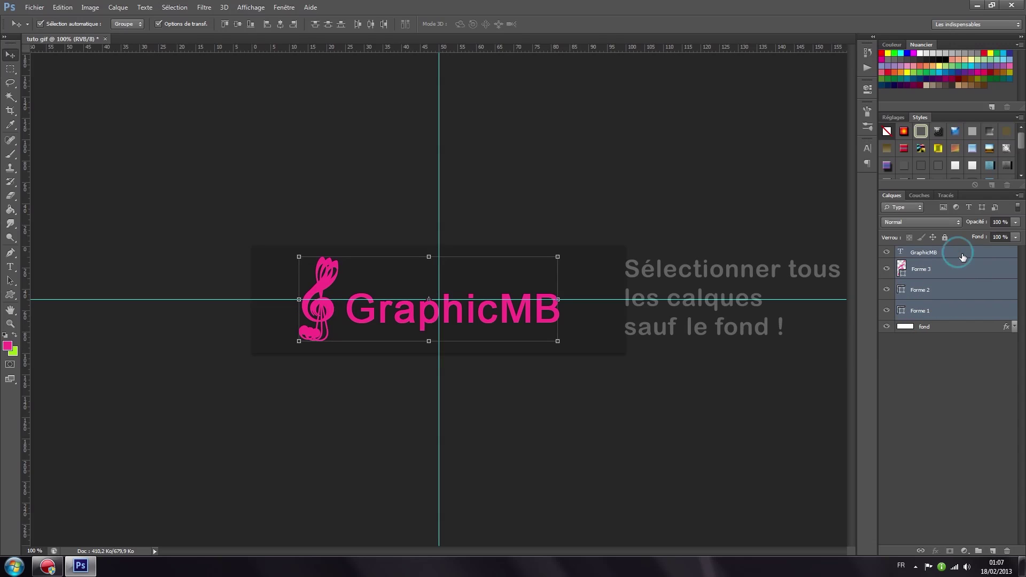
{"action": "left_click", "coordinate": [501, 254]}
{"action": "left_click_drag", "start_coordinate": [468, 316], "coordinate": [482, 316]}
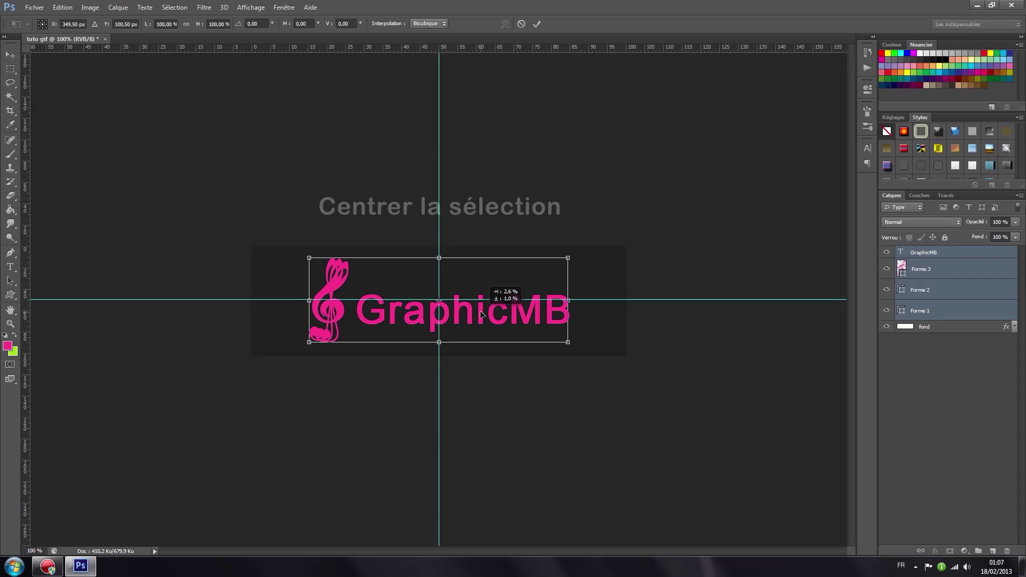
{"action": "left_click_drag", "start_coordinate": [481, 314], "coordinate": [481, 315]}
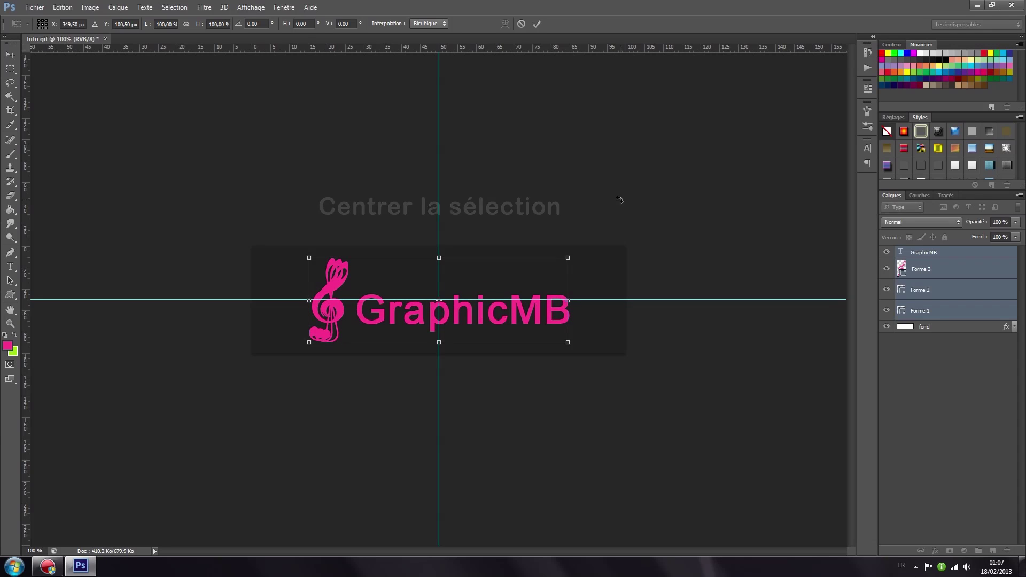
{"action": "left_click", "coordinate": [537, 25]}
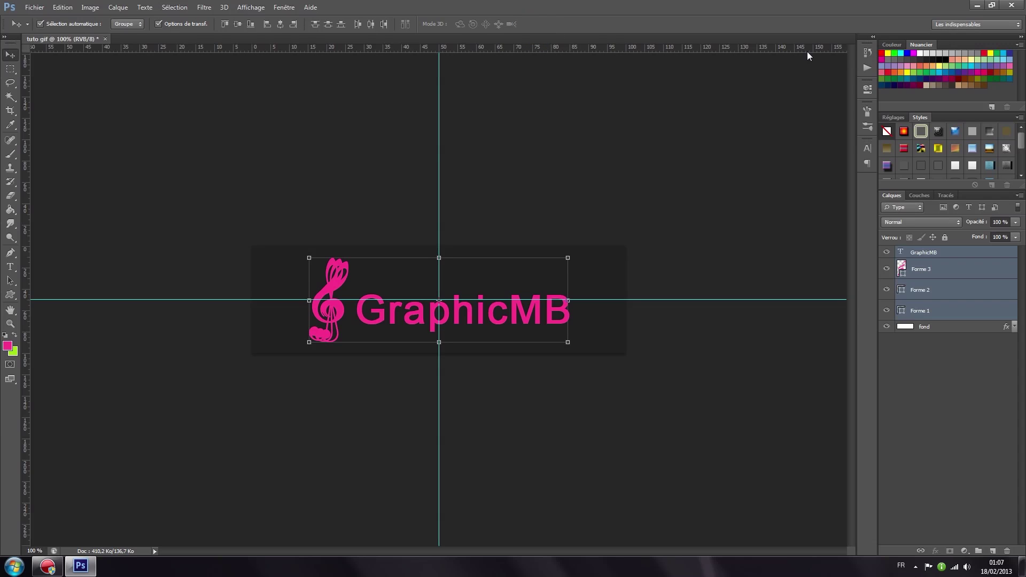
{"action": "left_click", "coordinate": [942, 315]}
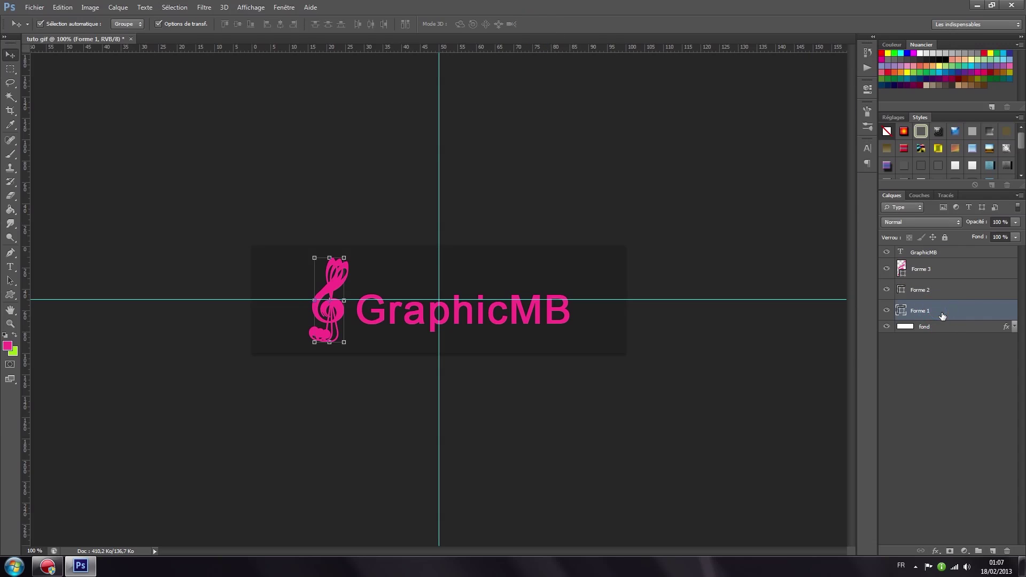
{"action": "left_click", "coordinate": [939, 253]}
Rename the text layer to 'GraphicMB 1'
{"action": "double_click", "coordinate": [940, 252]}
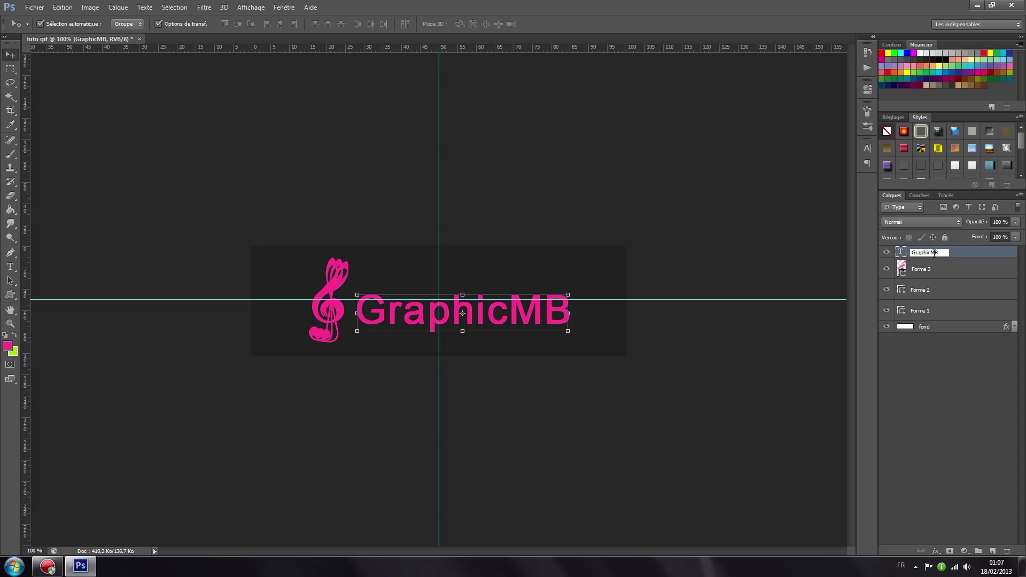
{"action": "left_click", "coordinate": [940, 252]}
{"action": "type", "text": "1"}
{"action": "key", "text": "Return"}
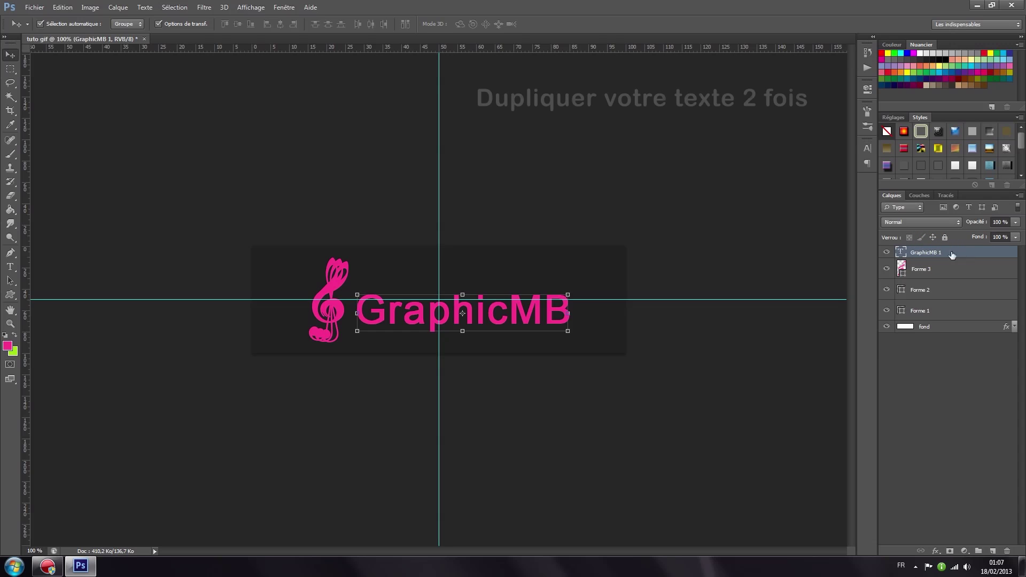
Duplicate the text layer twice as 'GraphicMB 2' and 'GraphicMB 3'
{"action": "right_click", "coordinate": [930, 252]}
{"action": "left_click", "coordinate": [751, 154]}
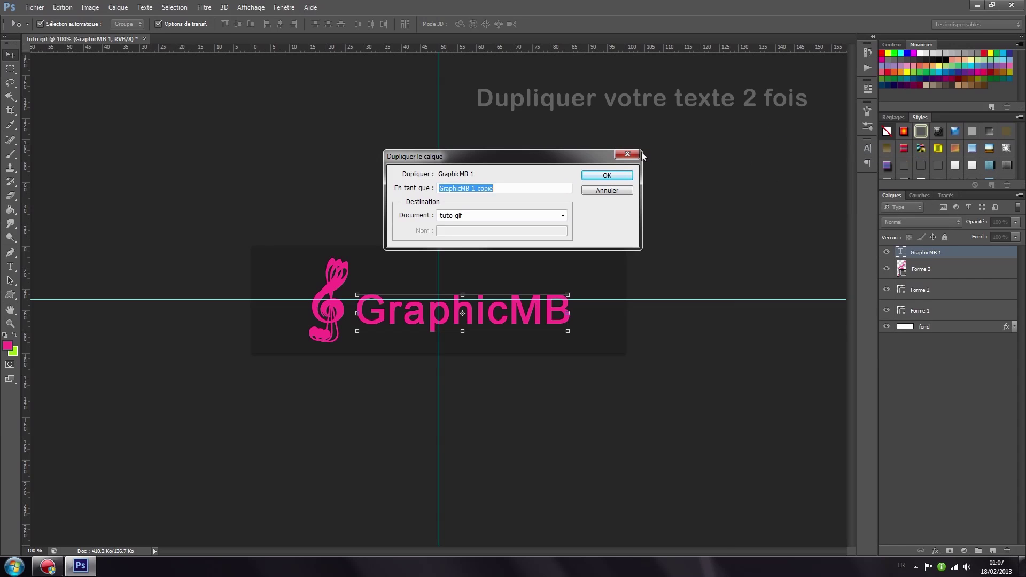
{"action": "left_click", "coordinate": [471, 189]}
{"action": "type", "text": "2"}
{"action": "left_click", "coordinate": [607, 175]}
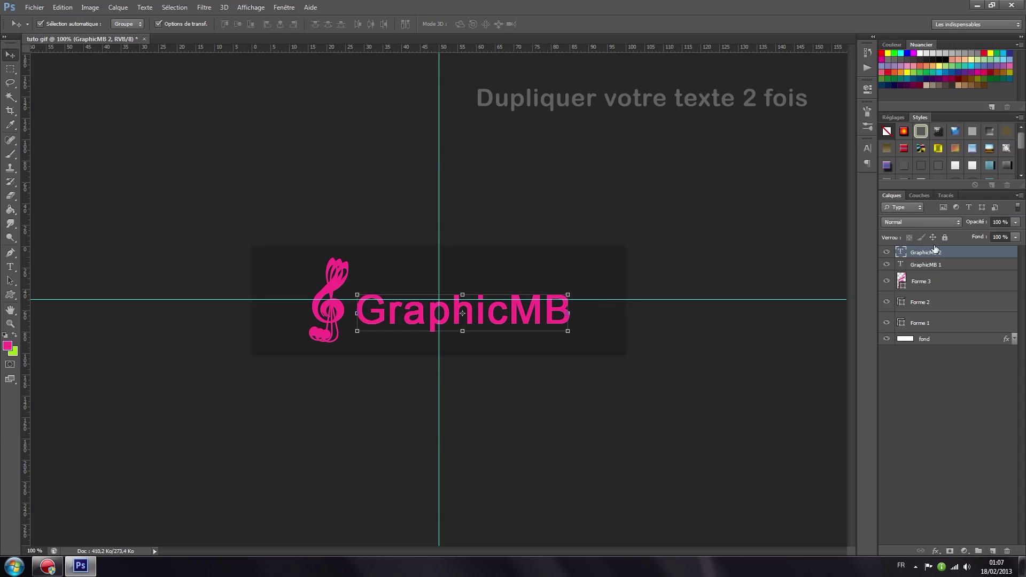
{"action": "right_click", "coordinate": [935, 252]}
{"action": "left_click", "coordinate": [788, 153]}
{"action": "left_click", "coordinate": [488, 188]}
{"action": "left_click", "coordinate": [473, 188]}
{"action": "left_click_drag", "start_coordinate": [473, 188], "coordinate": [495, 188]}
{"action": "type", "text": "3"}
{"action": "left_click", "coordinate": [606, 175]}
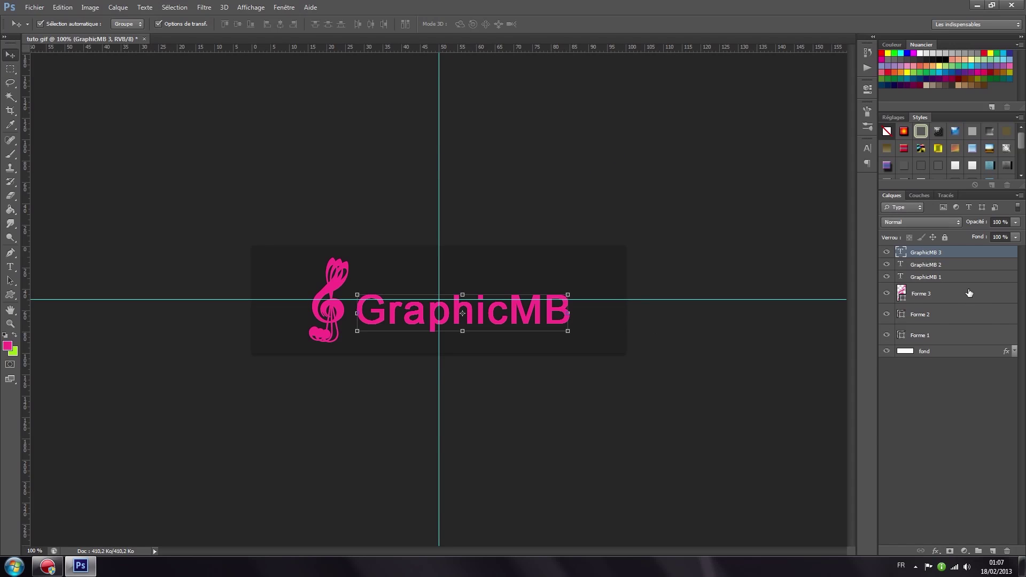
{"action": "left_click", "coordinate": [950, 335]}
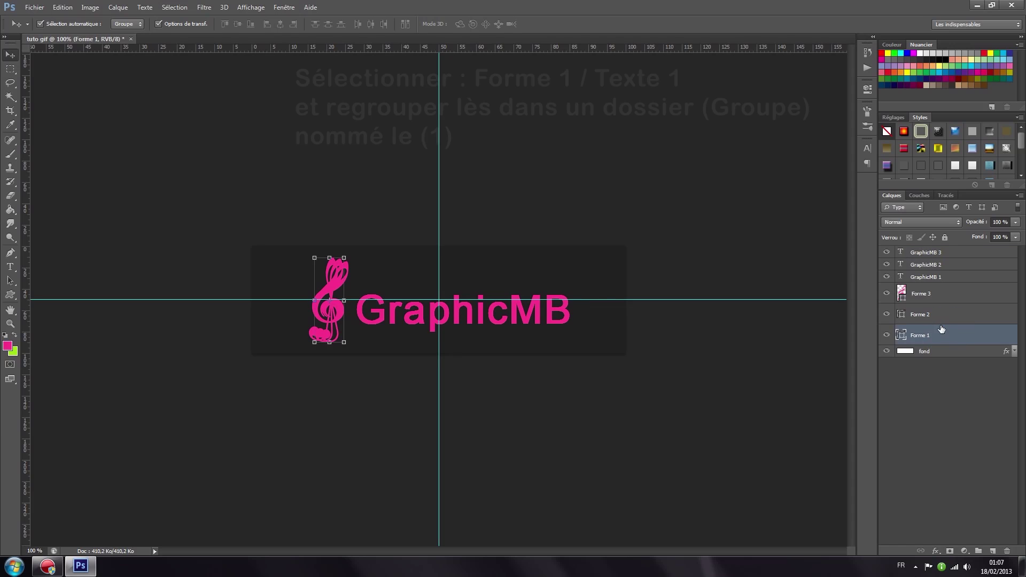
Group Forme 1 and GraphicMB 1 into a group named '1'
{"action": "left_click", "coordinate": [954, 278], "text": "ctrl"}
{"action": "left_click", "coordinate": [1019, 195]}
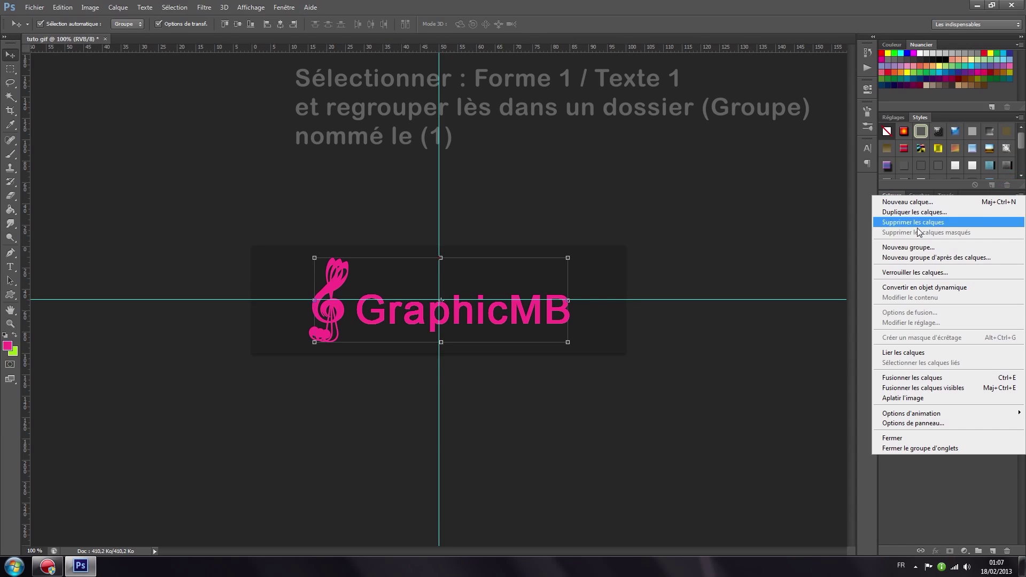
{"action": "left_click", "coordinate": [973, 261]}
{"action": "type", "text": "1"}
{"action": "left_click", "coordinate": [640, 187]}
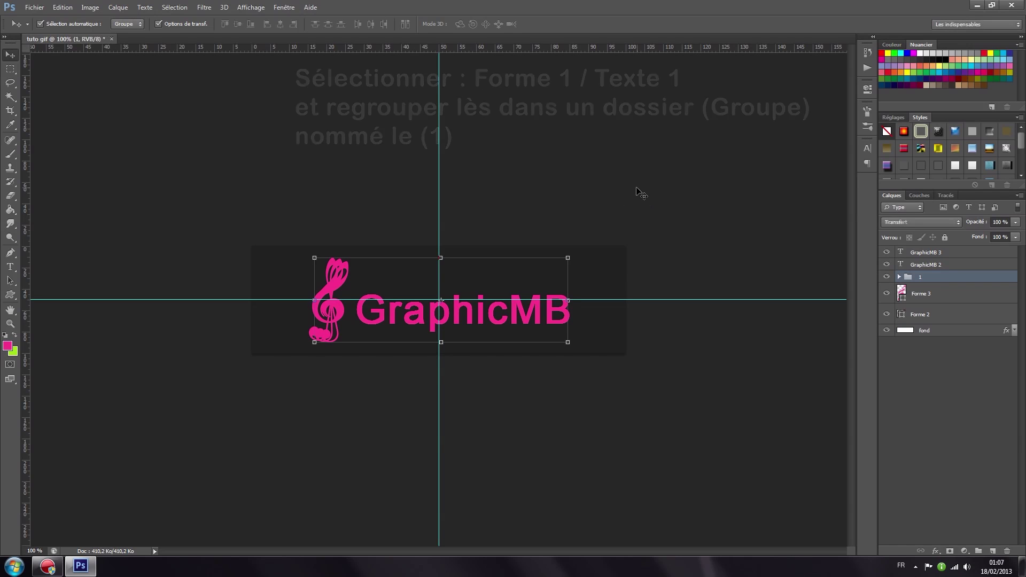
Group Forme 2 and GraphicMB 2 into a group named '2'
{"action": "left_click", "coordinate": [932, 314]}
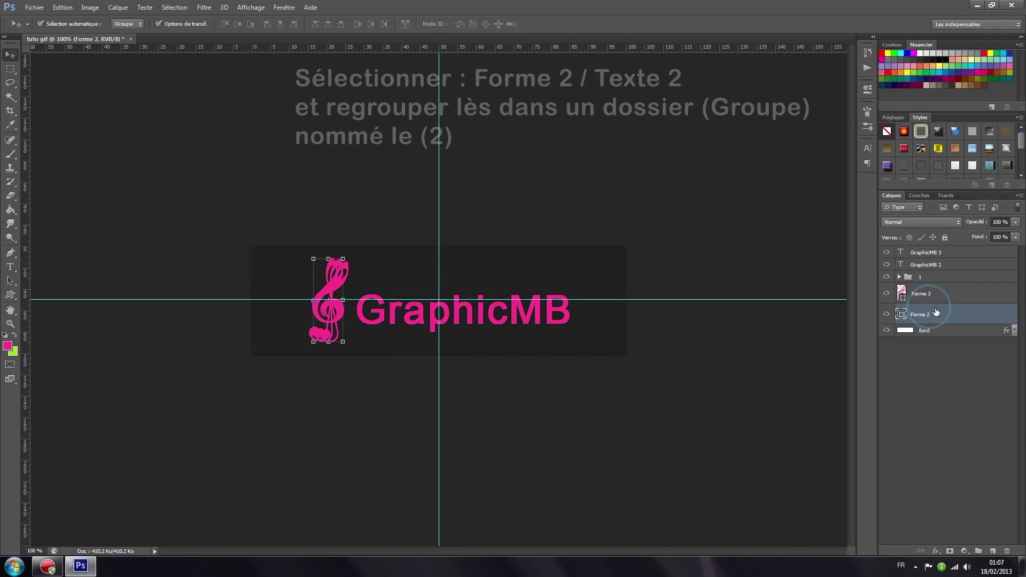
{"action": "left_click", "coordinate": [941, 264], "text": "ctrl"}
{"action": "left_click", "coordinate": [1019, 195]}
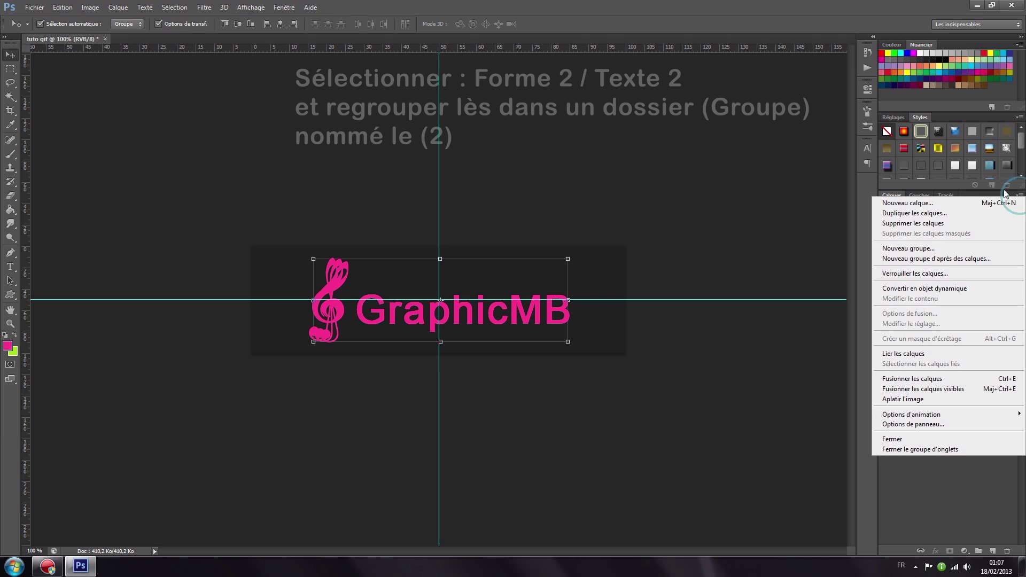
{"action": "left_click", "coordinate": [940, 259]}
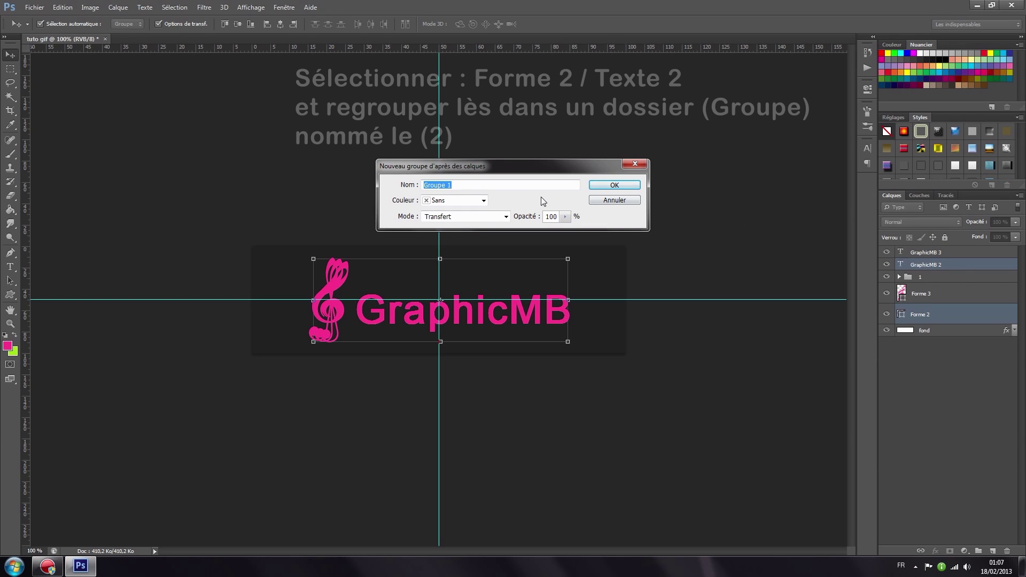
{"action": "type", "text": "2"}
{"action": "left_click", "coordinate": [615, 185]}
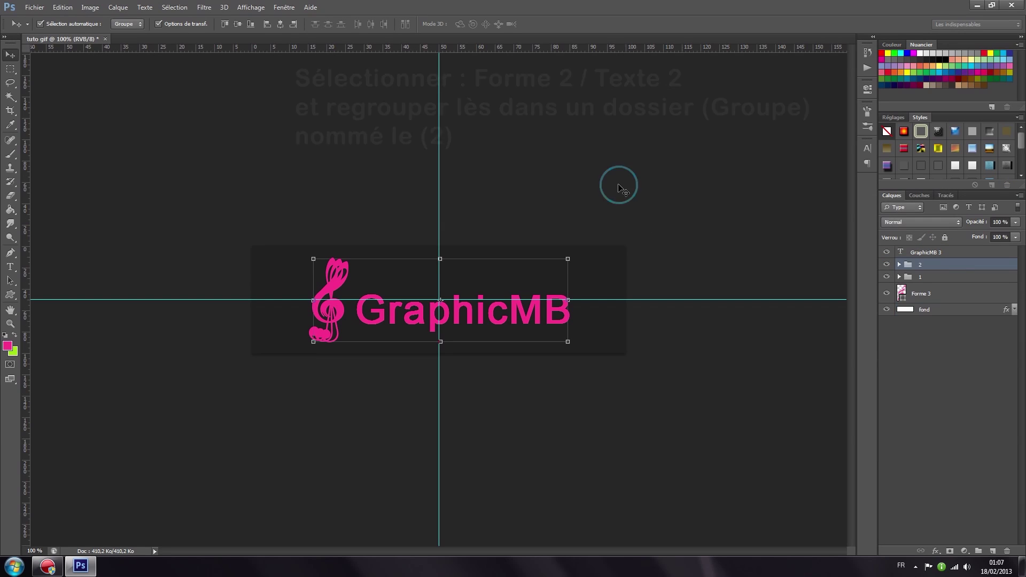
Group Forme 3 and GraphicMB 3 as '3', then hide groups 2 and 3
{"action": "left_click", "coordinate": [923, 295]}
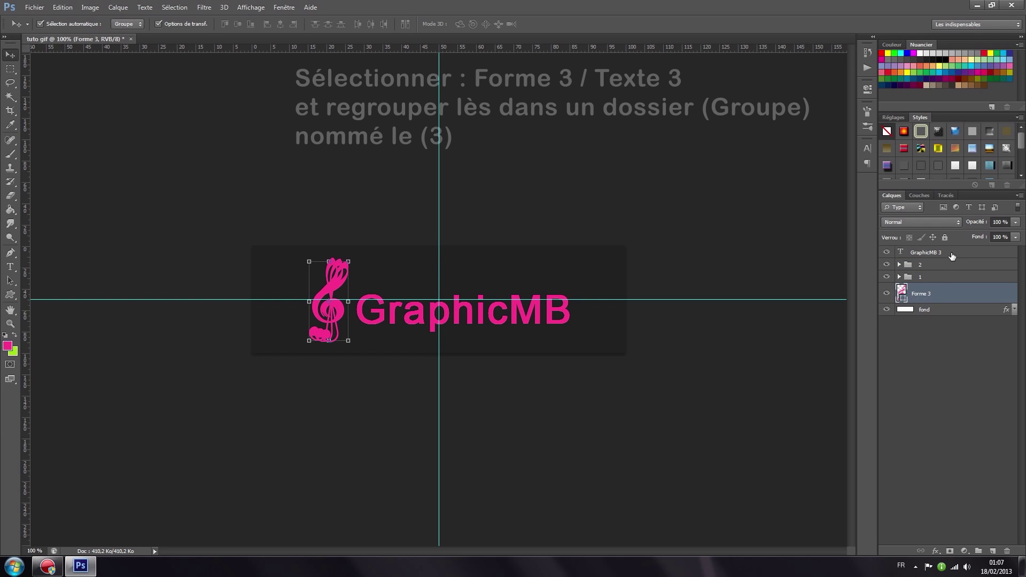
{"action": "left_click", "coordinate": [946, 253], "text": "ctrl"}
{"action": "left_click", "coordinate": [1019, 196]}
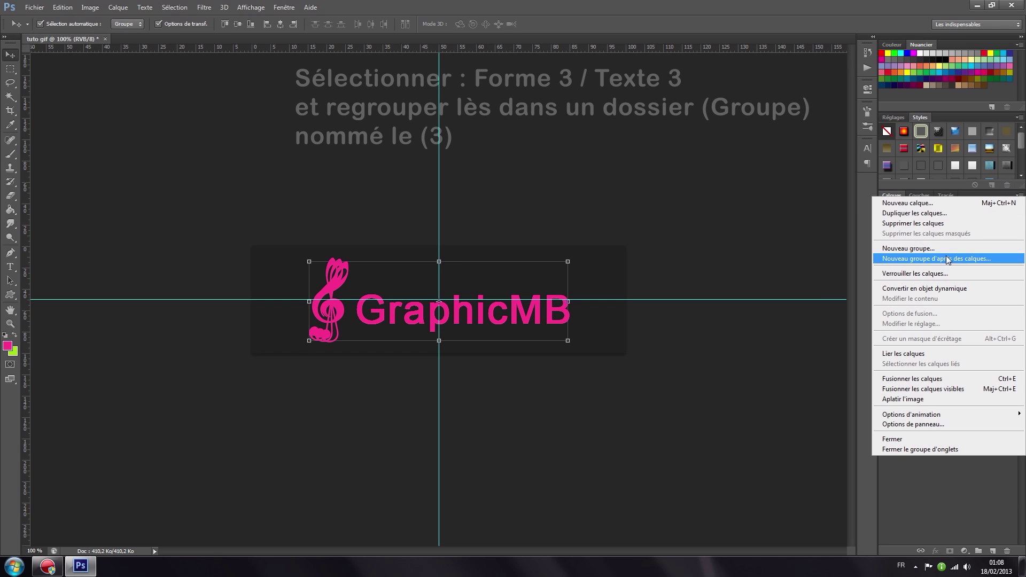
{"action": "left_click", "coordinate": [974, 259]}
{"action": "type", "text": "3"}
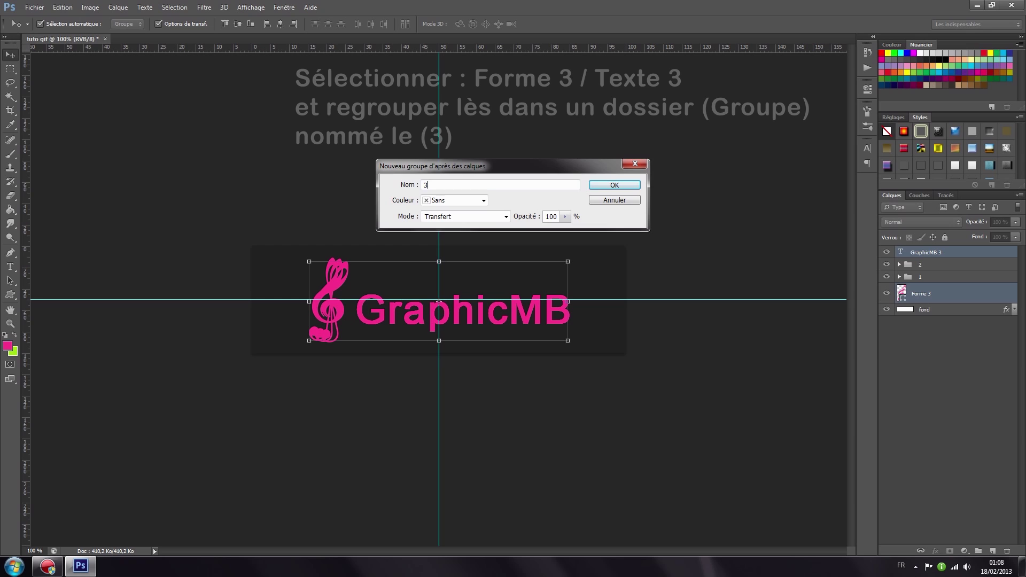
{"action": "left_click", "coordinate": [614, 185]}
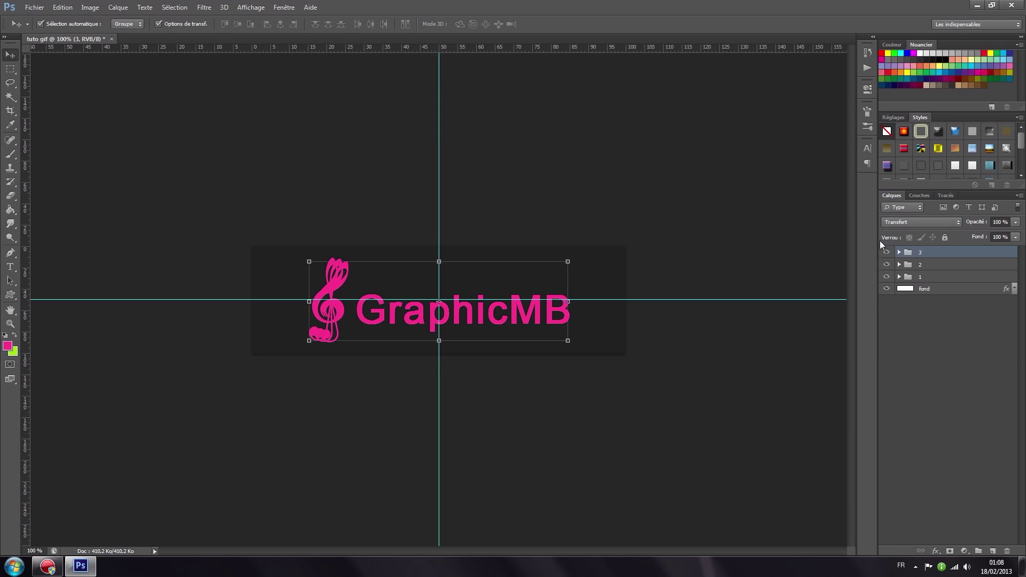
{"action": "left_click", "coordinate": [887, 251]}
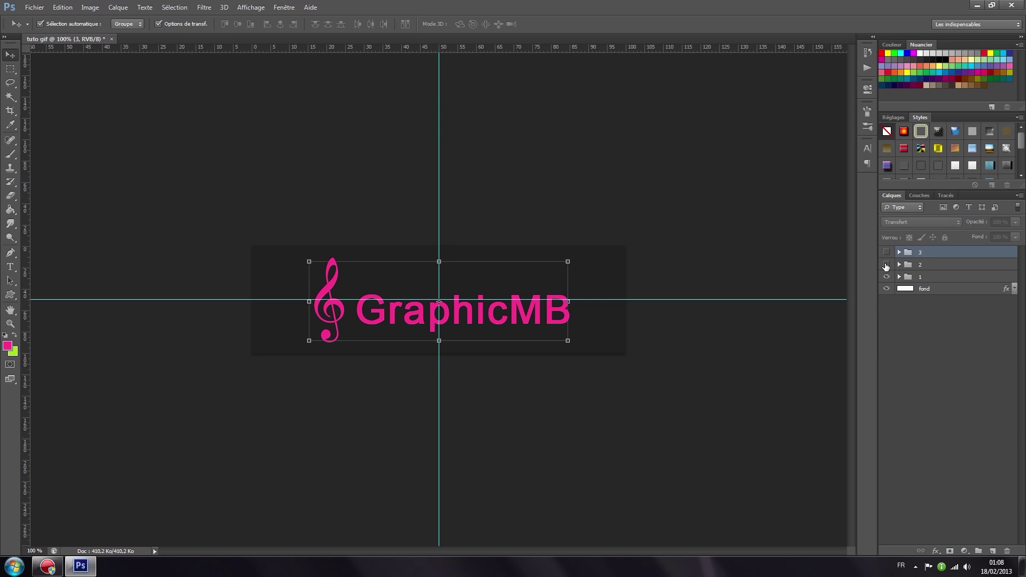
With Forme 1 in group 1 selected, turn off the guides via Affichage > Afficher > Repères
{"action": "left_click", "coordinate": [923, 276]}
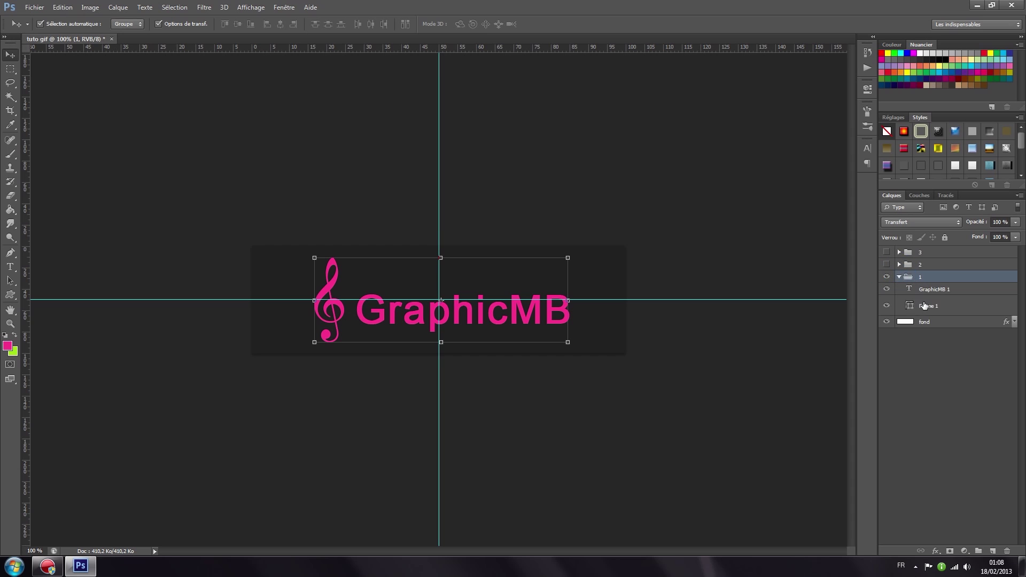
{"action": "left_click", "coordinate": [937, 306]}
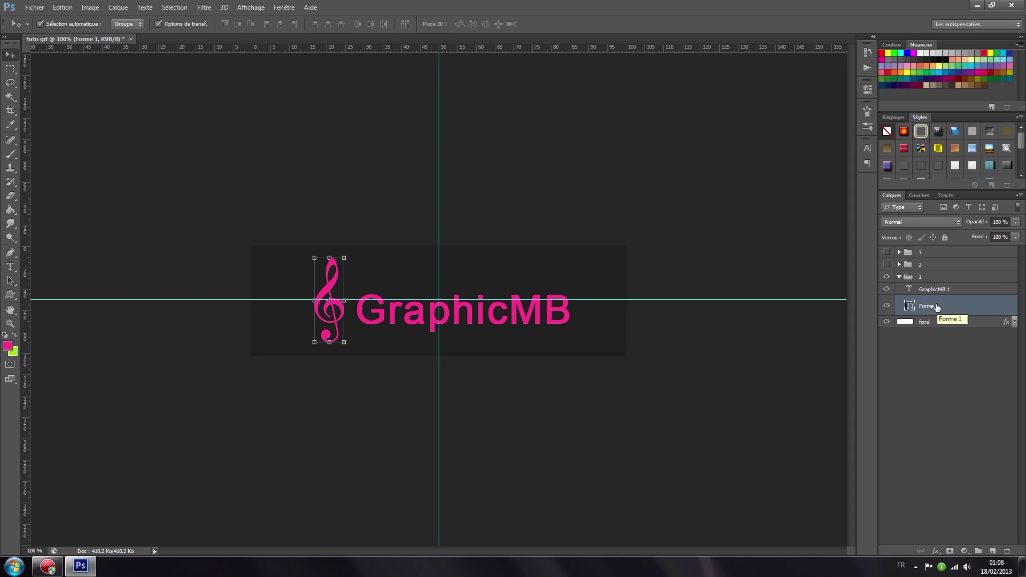
{"action": "double_click", "coordinate": [929, 306]}
{"action": "key", "text": "Return"}
{"action": "left_click", "coordinate": [241, 10]}
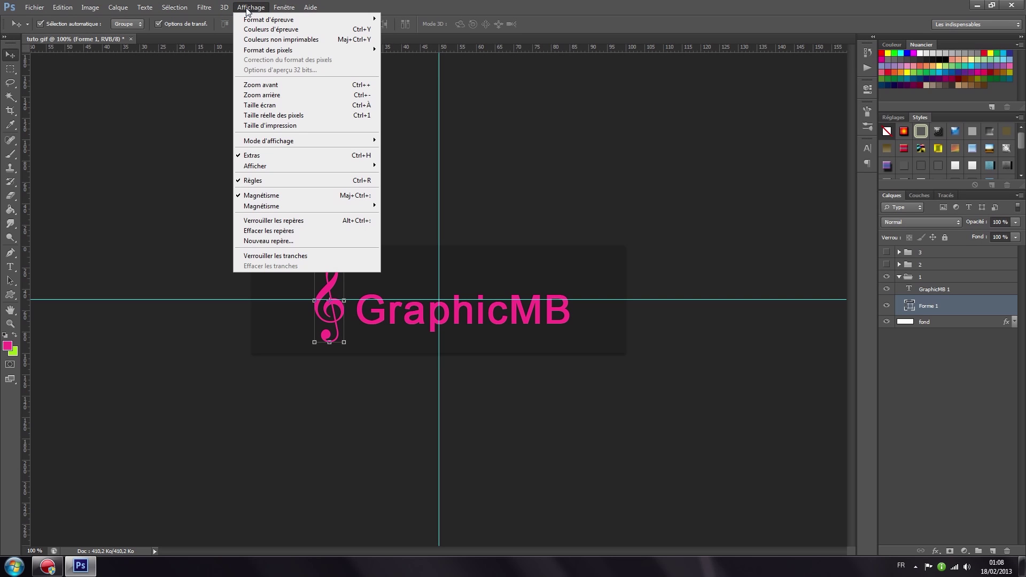
{"action": "mouse_move", "coordinate": [305, 165]}
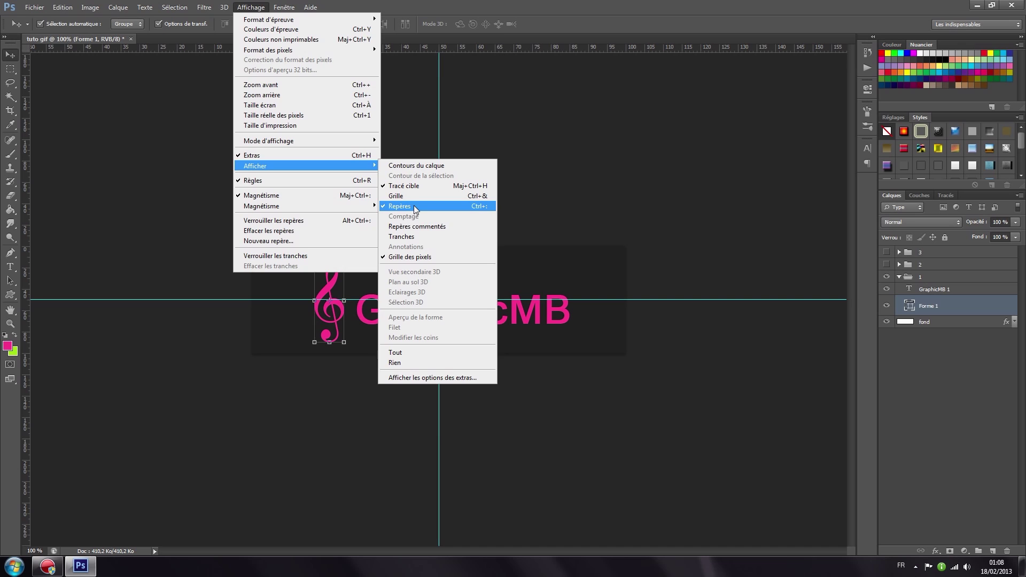
{"action": "left_click", "coordinate": [415, 208]}
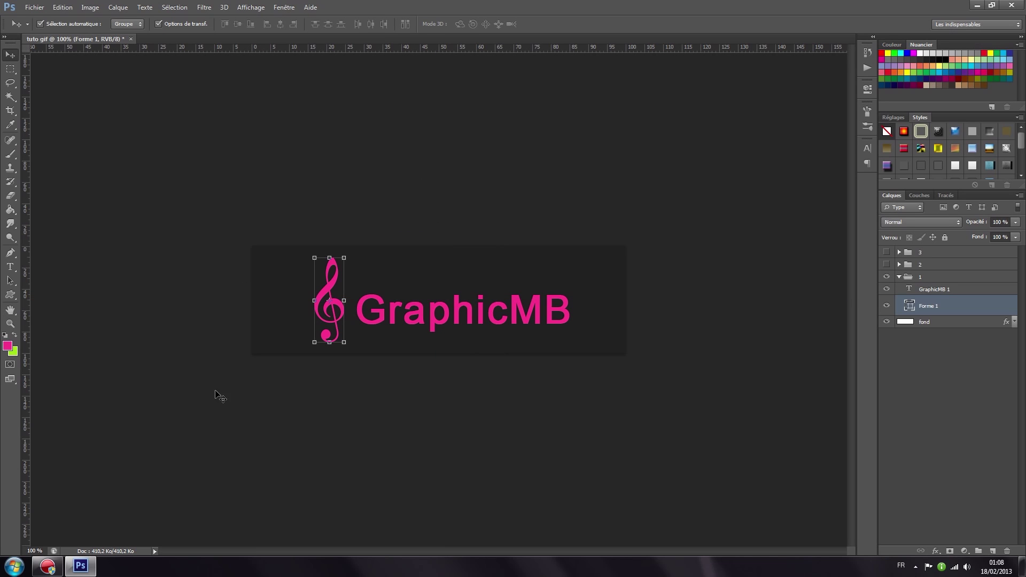
{"action": "left_click", "coordinate": [935, 289]}
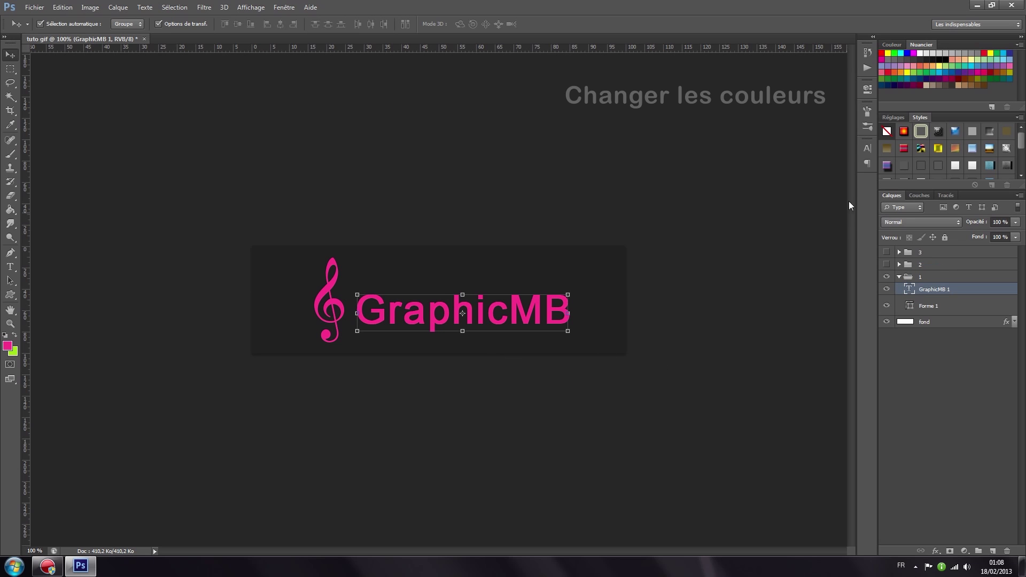
Colour the GraphicMB 1 text lime green #a2e316, sampled from the background, then collapse group 1
{"action": "left_click", "coordinate": [867, 148]}
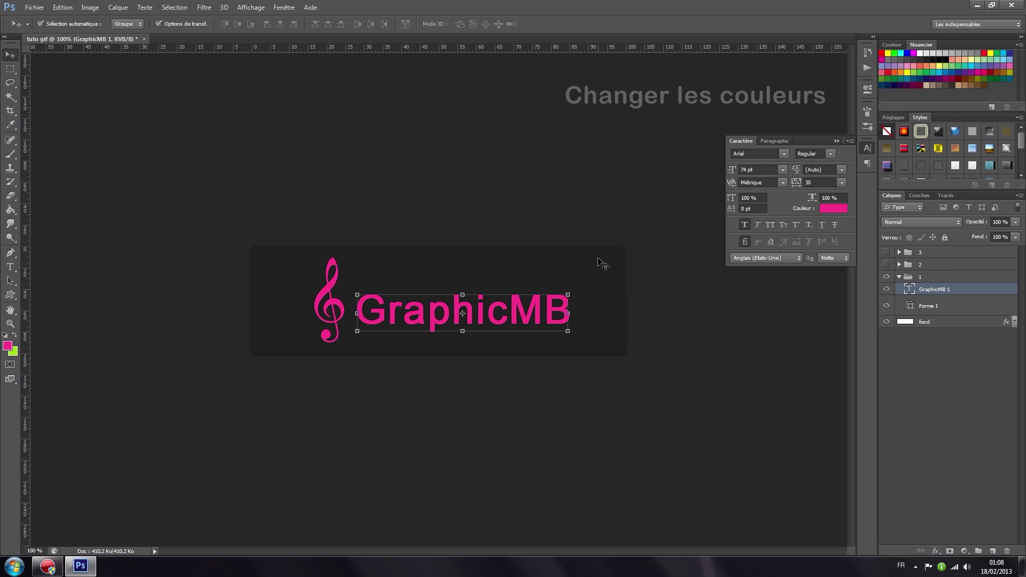
{"action": "left_click", "coordinate": [832, 209]}
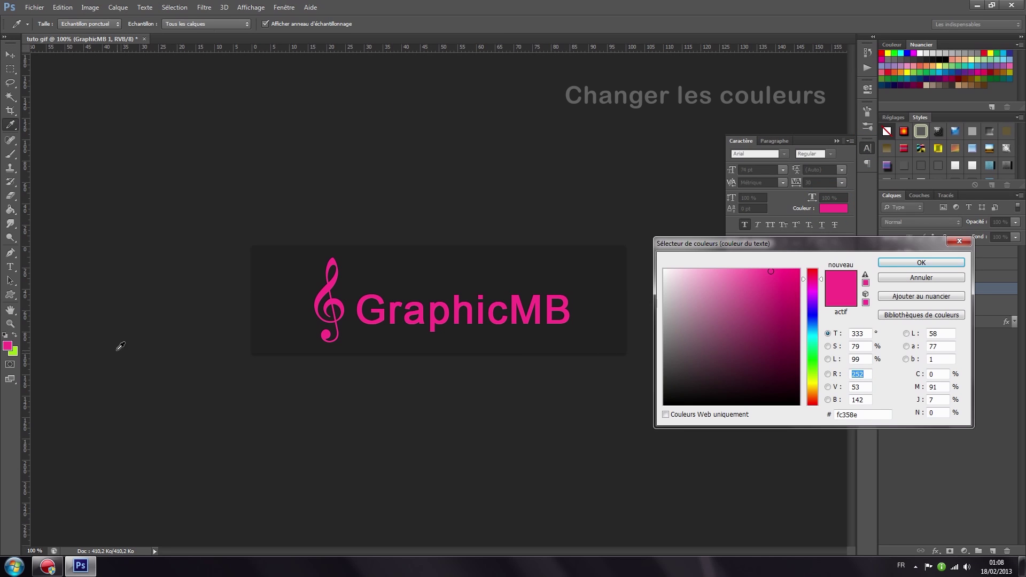
{"action": "left_click", "coordinate": [15, 350]}
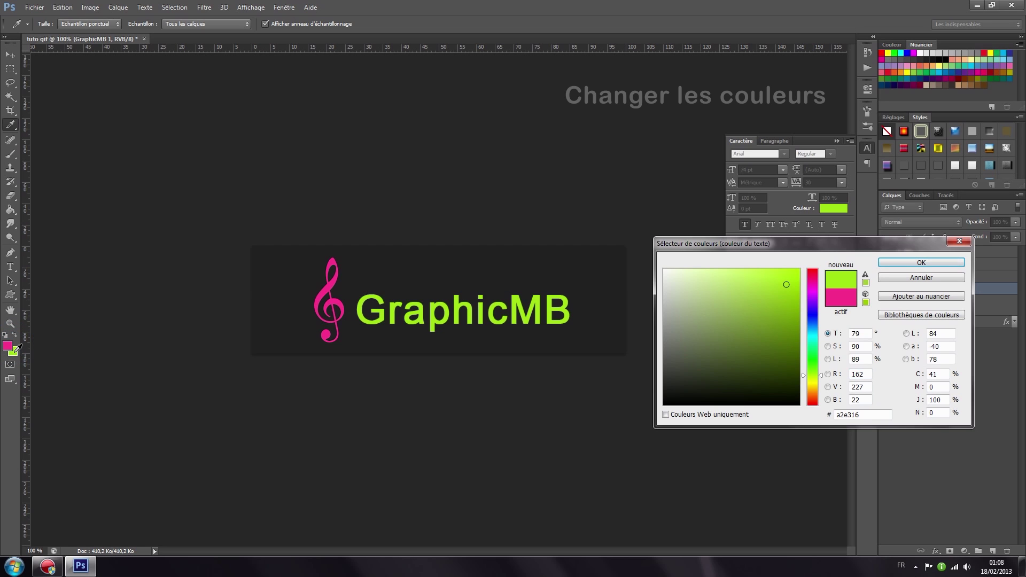
{"action": "double_click", "coordinate": [845, 415]}
{"action": "left_click", "coordinate": [896, 263]}
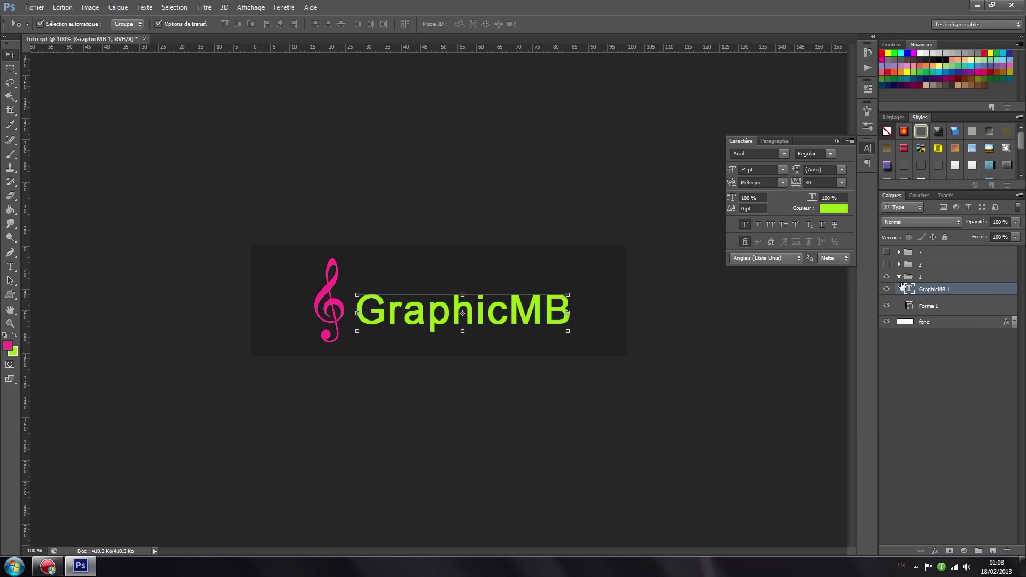
{"action": "left_click", "coordinate": [899, 277]}
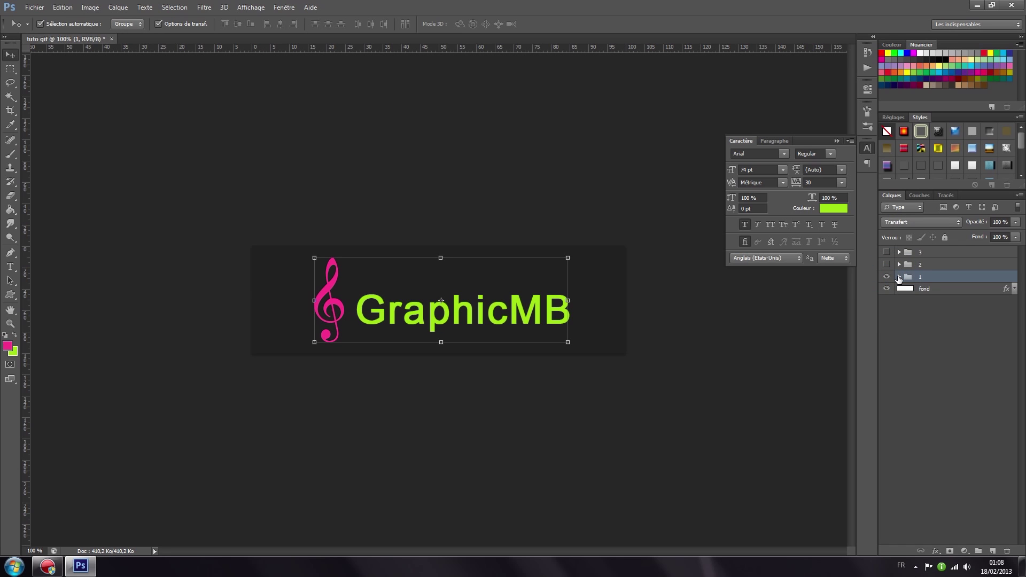
Show group 2 and recolour its Forme 2 clef lime green #a2e316, then collapse the group
{"action": "left_click", "coordinate": [887, 265]}
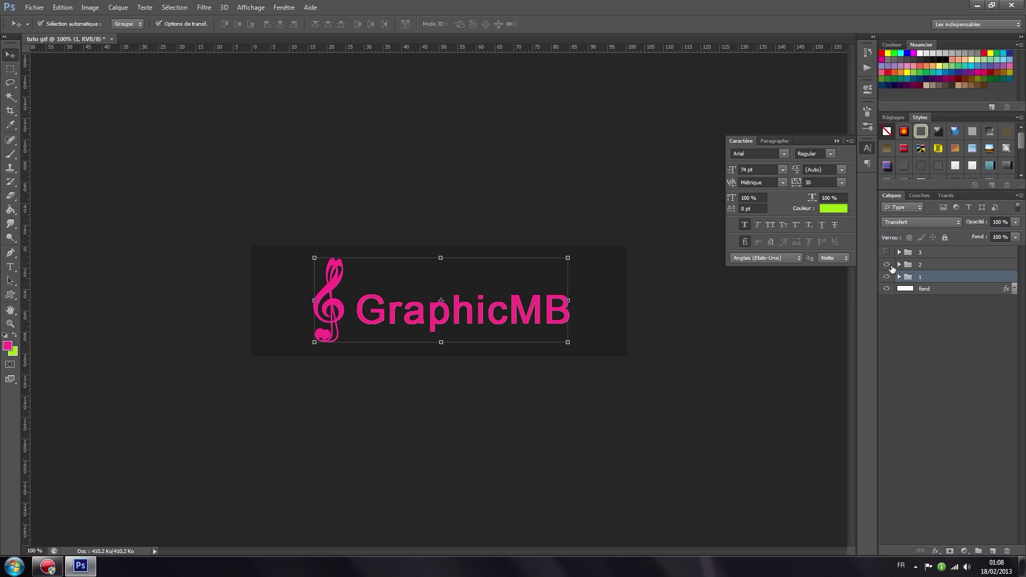
{"action": "left_click", "coordinate": [899, 264]}
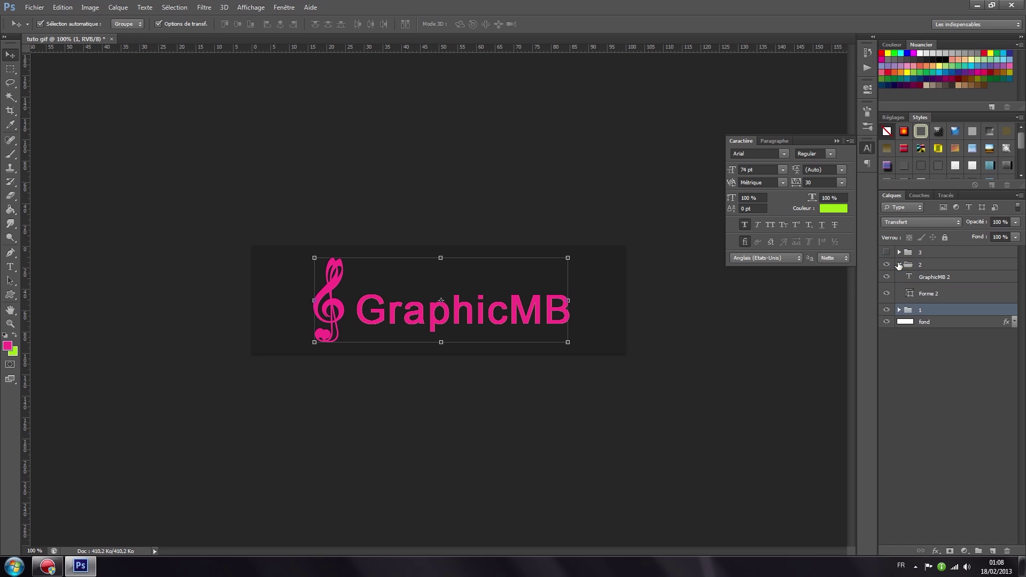
{"action": "left_click", "coordinate": [909, 293]}
{"action": "double_click", "coordinate": [909, 294]}
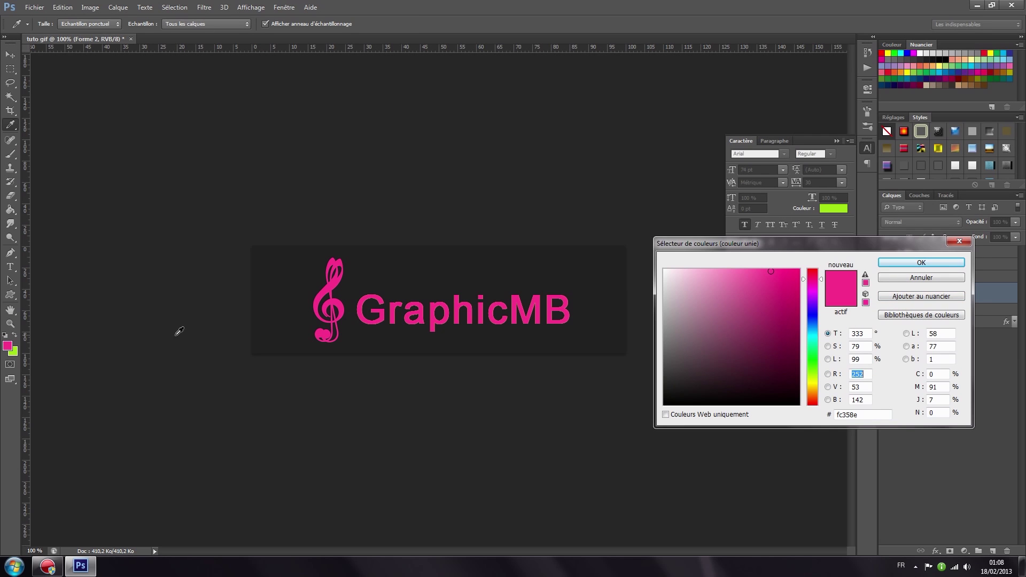
{"action": "left_click", "coordinate": [16, 352]}
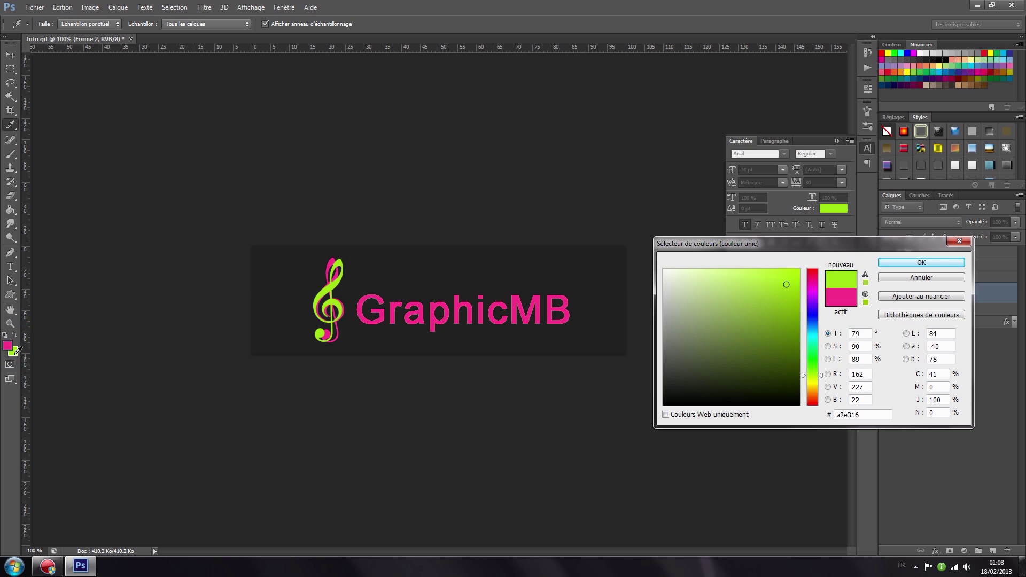
{"action": "left_click", "coordinate": [912, 265]}
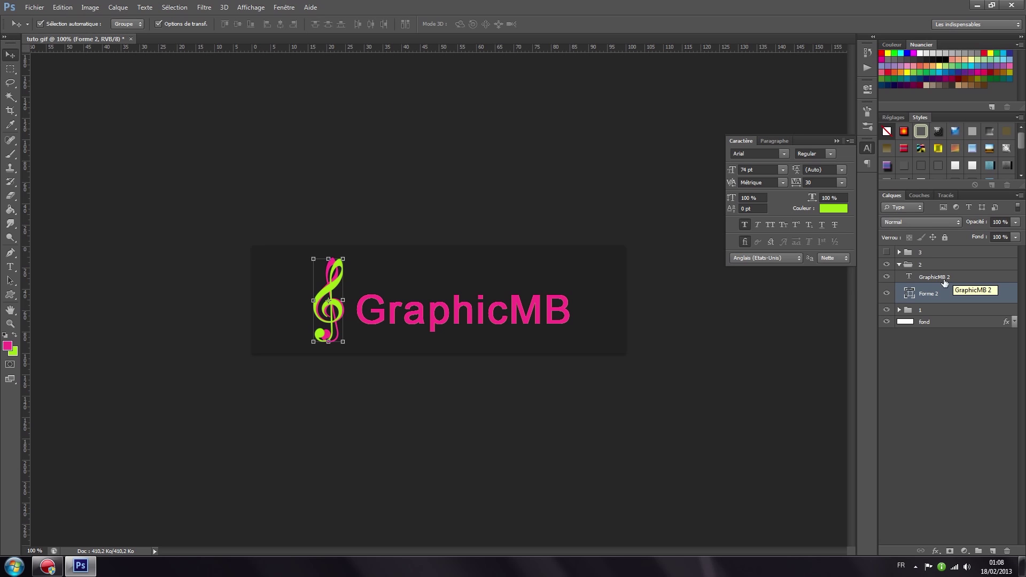
{"action": "left_click", "coordinate": [899, 265]}
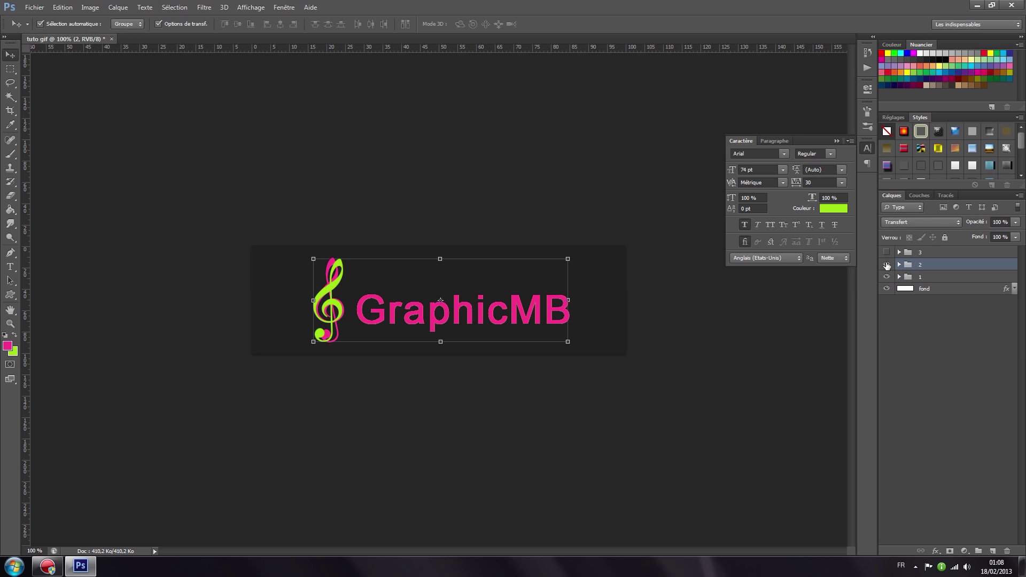
Hide groups 2 and 1, show group 3, and select its Forme 3 clef layer
{"action": "left_click", "coordinate": [887, 264]}
{"action": "left_click", "coordinate": [887, 277]}
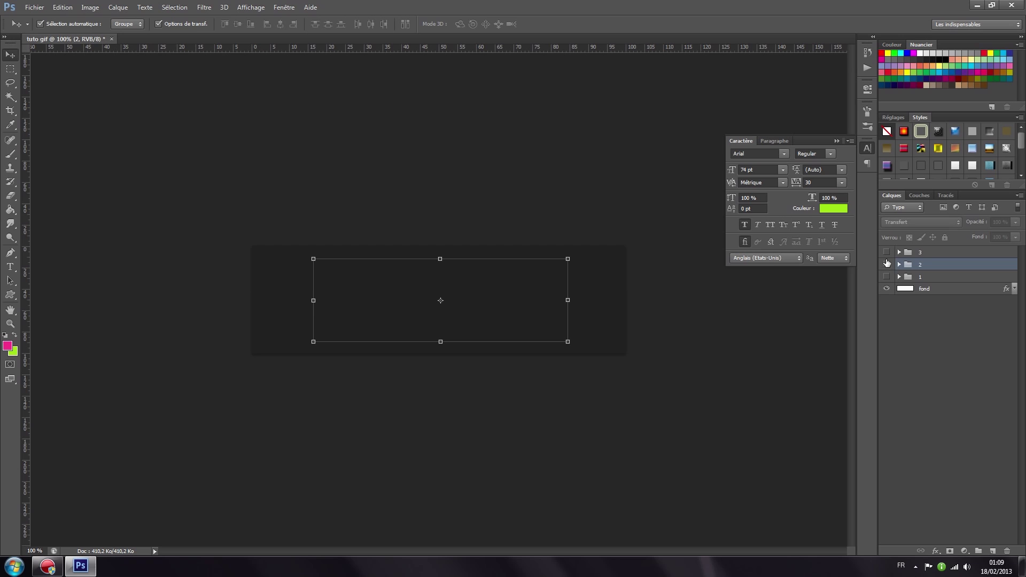
{"action": "left_click", "coordinate": [887, 253]}
{"action": "left_click", "coordinate": [899, 252]}
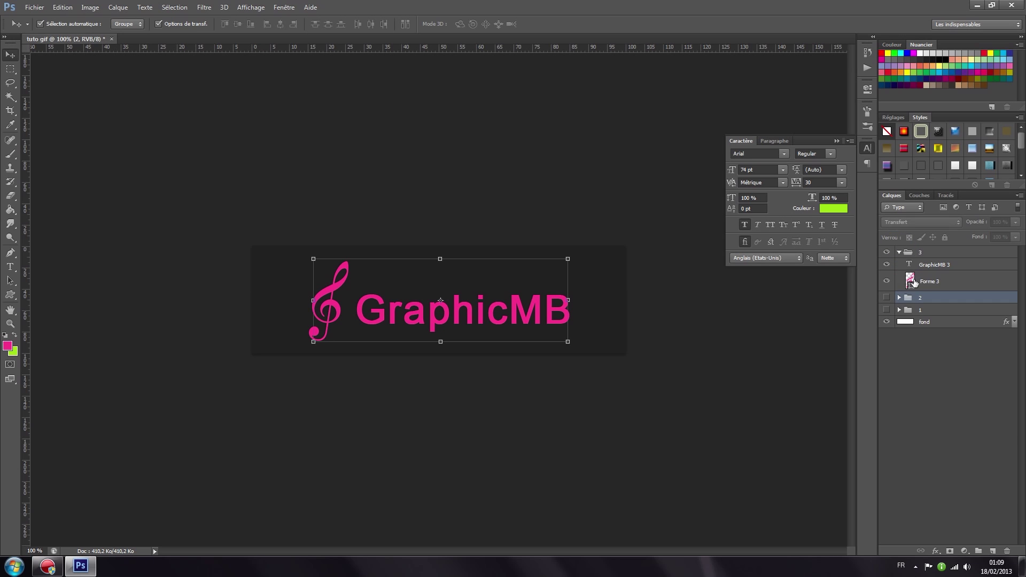
{"action": "left_click", "coordinate": [910, 279]}
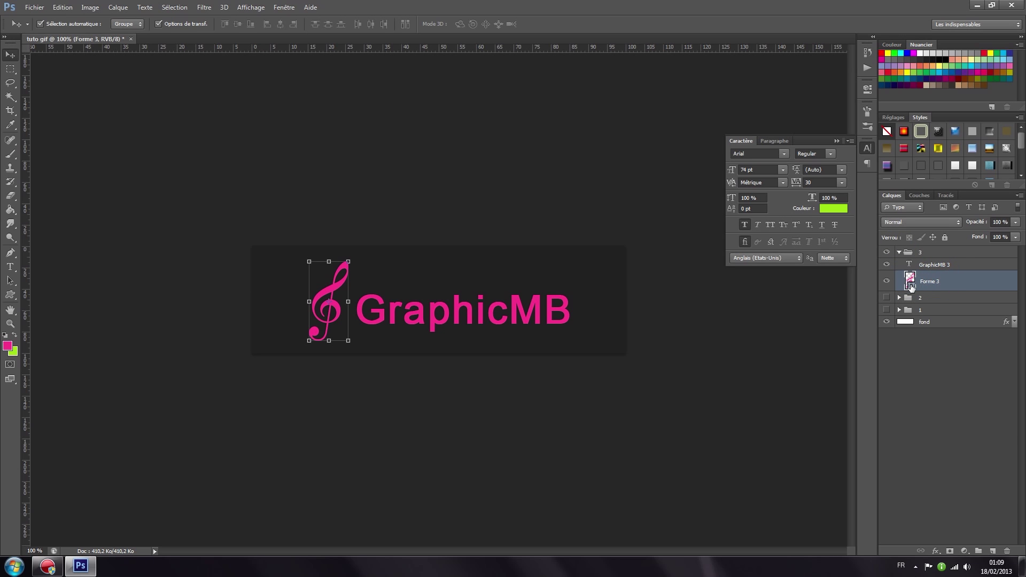
Recolour the Forme 3 clef orange #ff6600 in the colour picker
{"action": "double_click", "coordinate": [911, 282]}
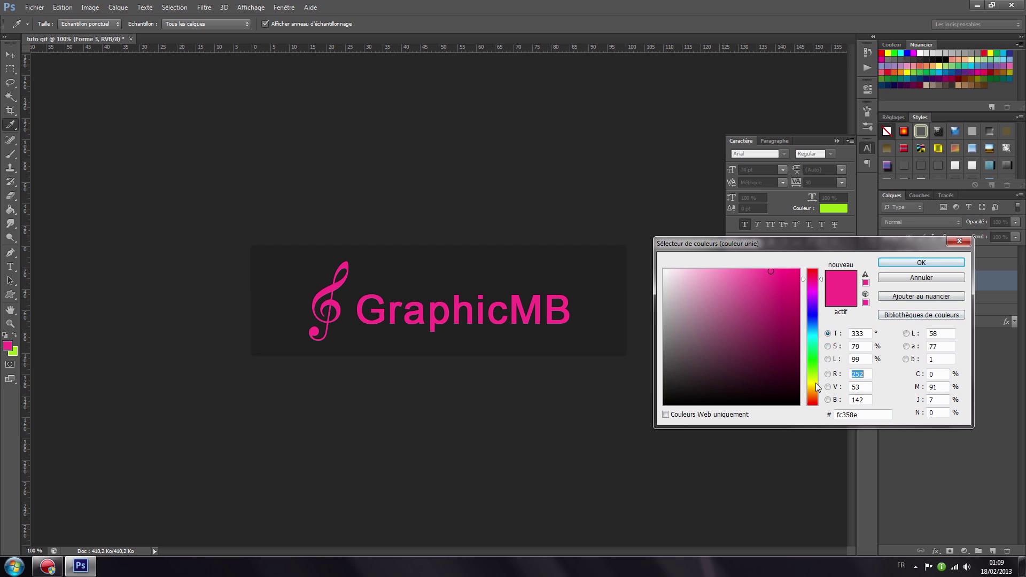
{"action": "left_click", "coordinate": [812, 394]}
{"action": "left_click", "coordinate": [798, 270]}
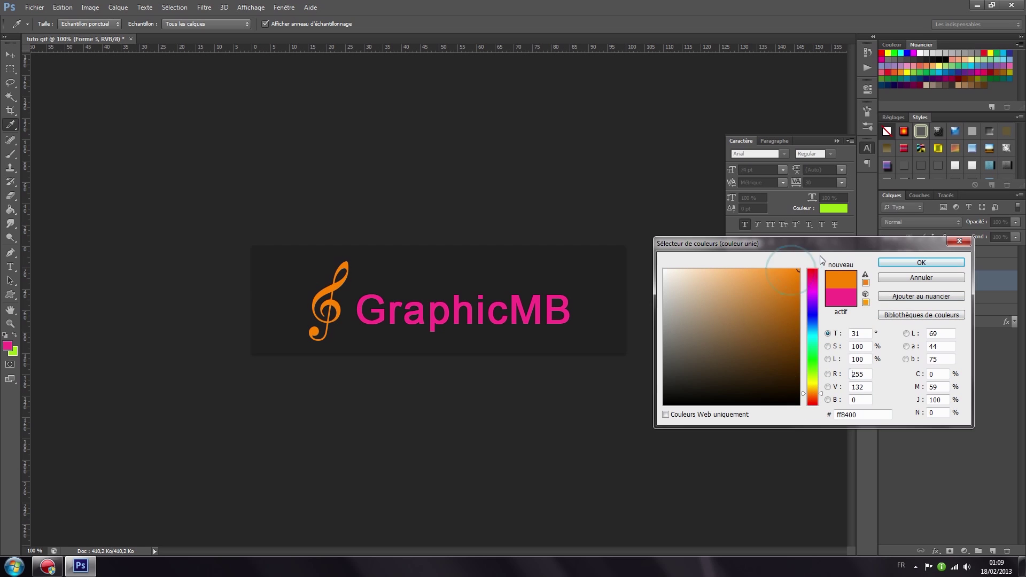
{"action": "left_click_drag", "start_coordinate": [815, 393], "coordinate": [814, 396]}
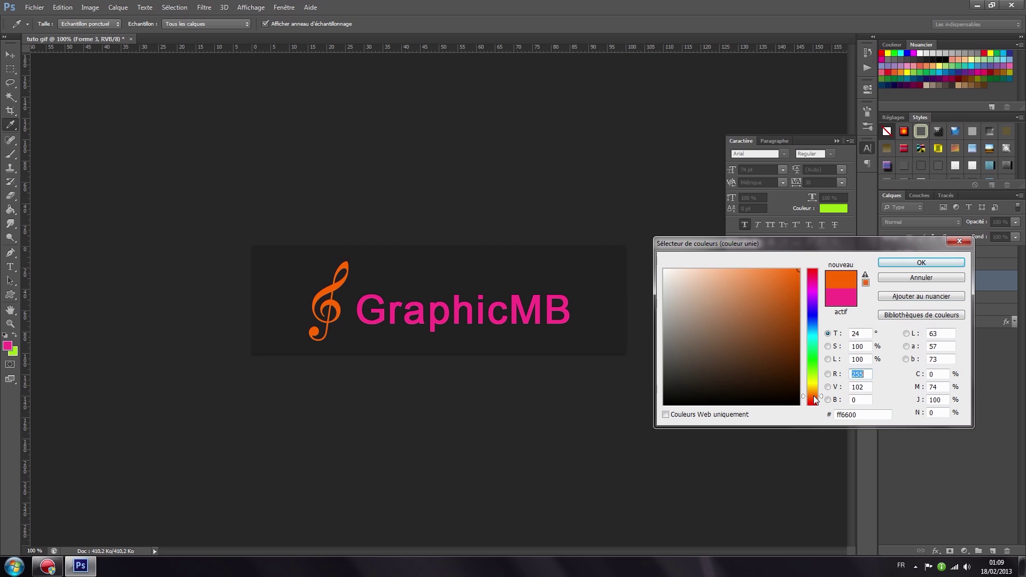
{"action": "left_click", "coordinate": [921, 263]}
{"action": "left_click", "coordinate": [935, 264]}
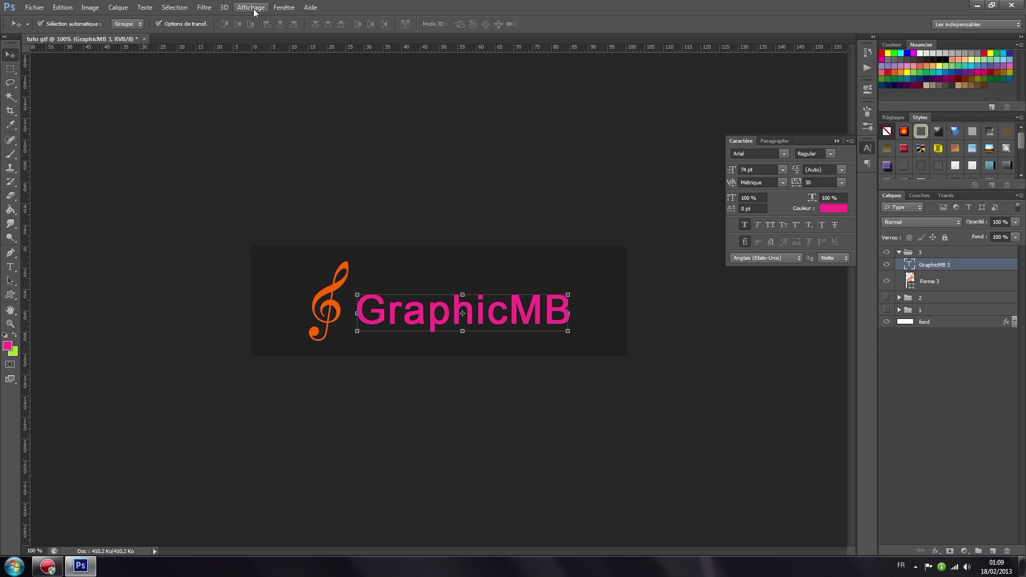
Colour the GraphicMB 3 text golden yellow #ffc600 using the Caractère colour swatch
{"action": "left_click", "coordinate": [284, 7]}
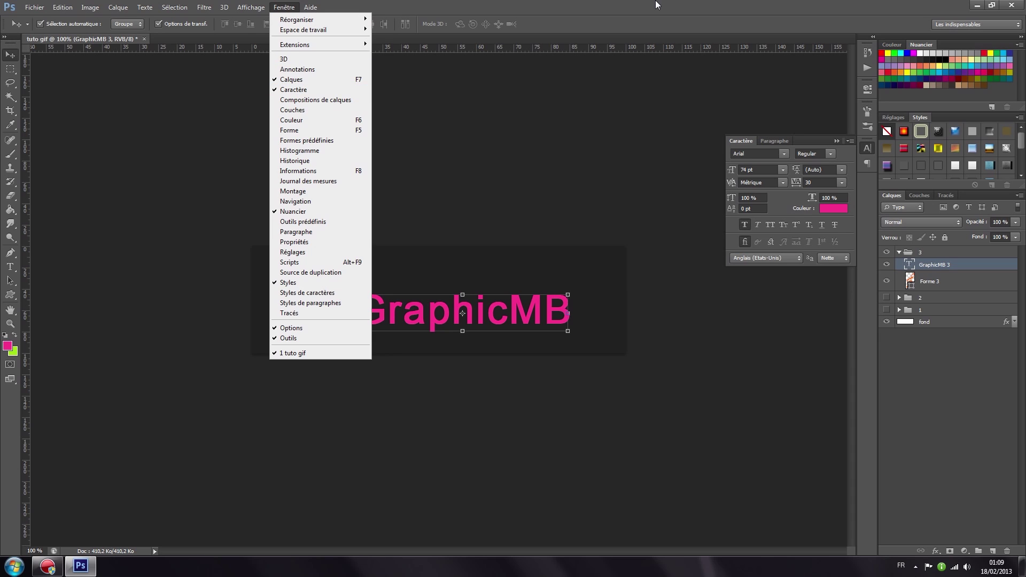
{"action": "left_click", "coordinate": [656, 5]}
{"action": "left_click", "coordinate": [833, 209]}
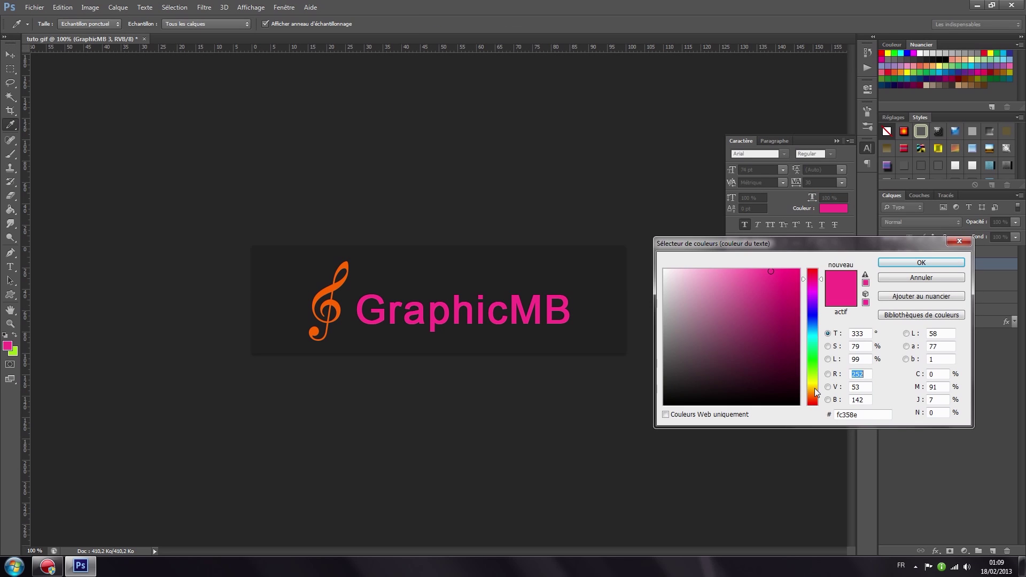
{"action": "left_click", "coordinate": [814, 387]}
{"action": "left_click", "coordinate": [799, 270]}
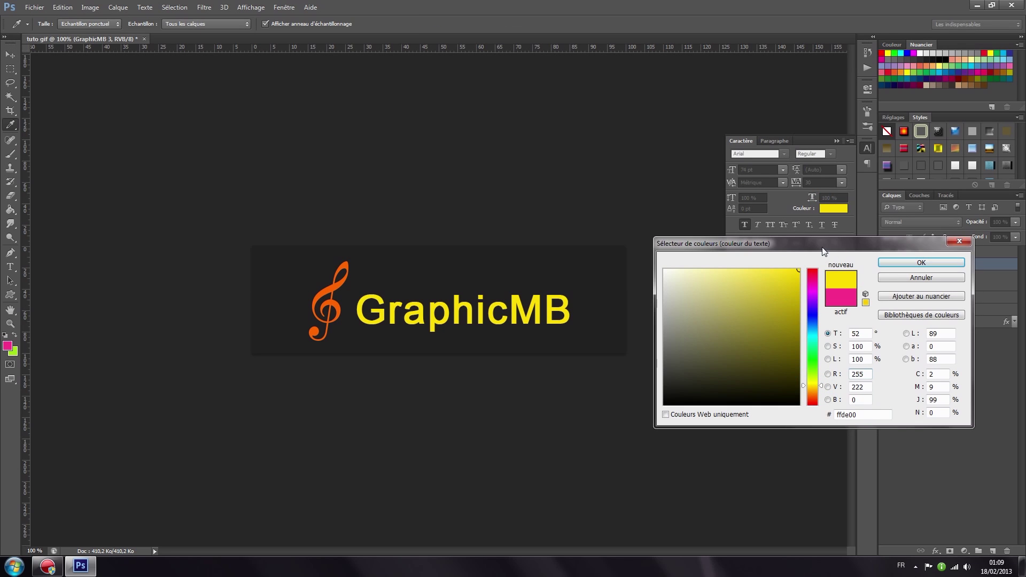
{"action": "left_click", "coordinate": [814, 387]}
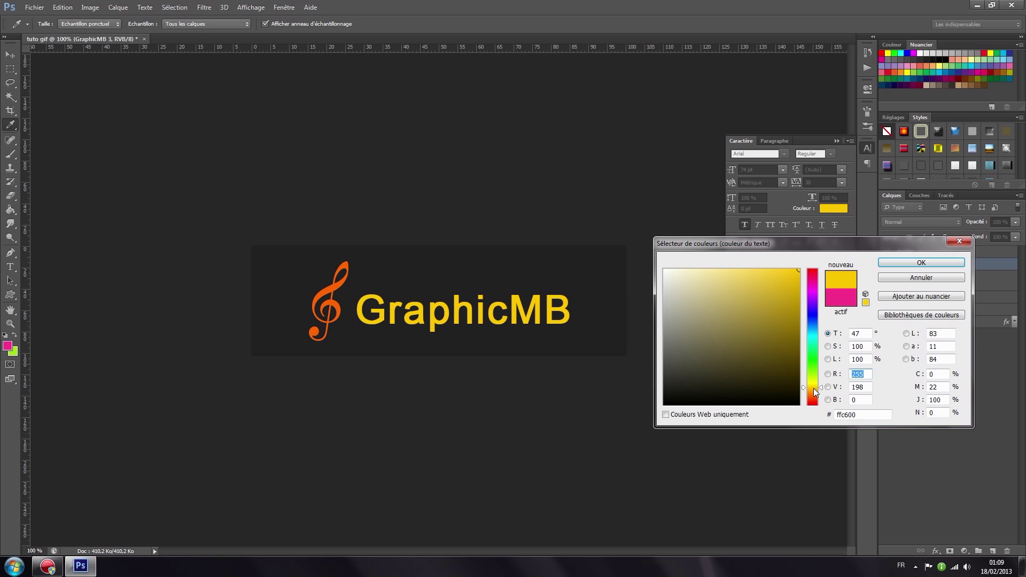
{"action": "left_click", "coordinate": [892, 263]}
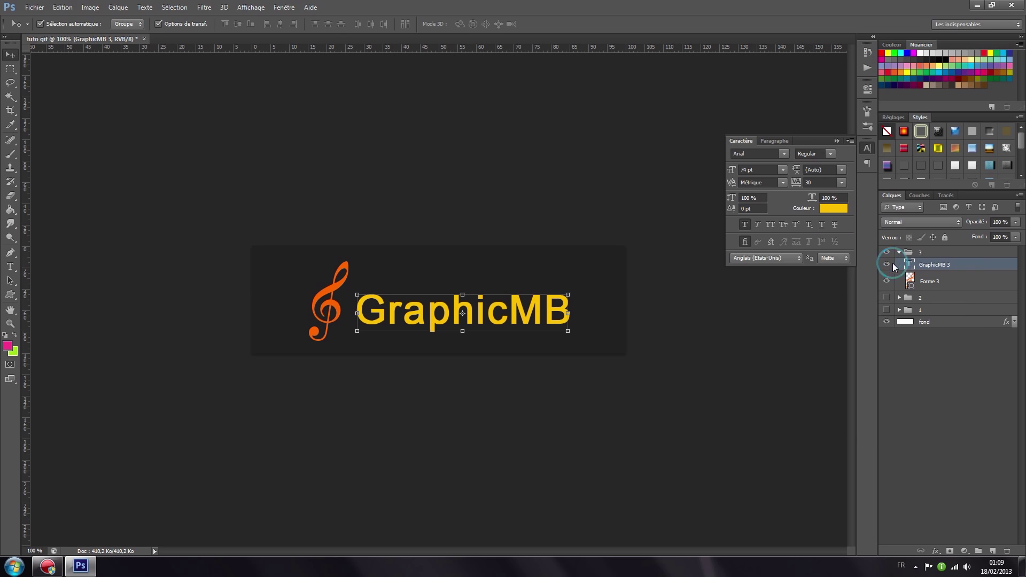
Hide group 3, show and select group 1, and open the Fenêtre > Montage timeline
{"action": "left_click", "coordinate": [899, 252]}
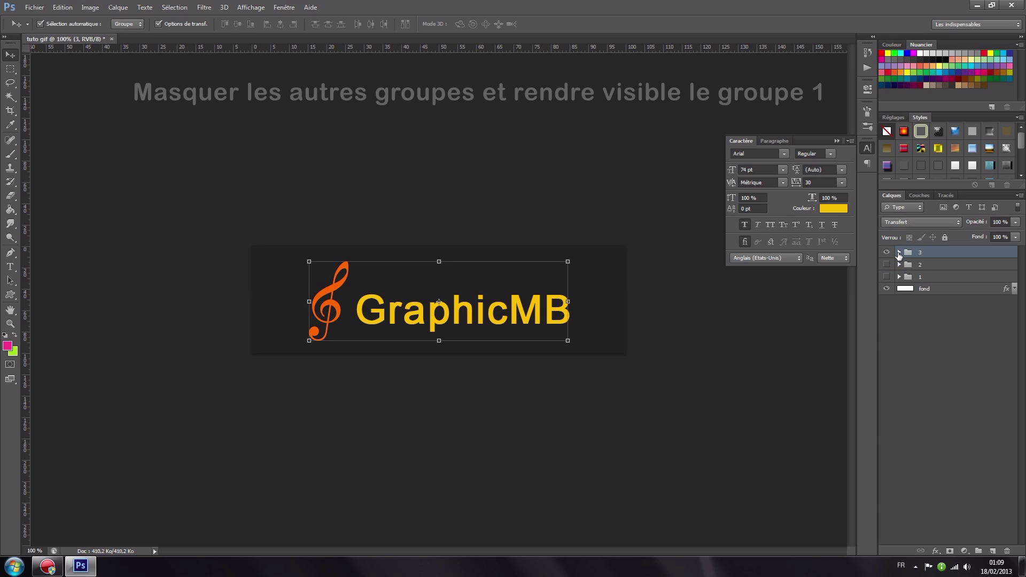
{"action": "left_click", "coordinate": [886, 252]}
{"action": "left_click", "coordinate": [886, 277]}
{"action": "left_click", "coordinate": [933, 278]}
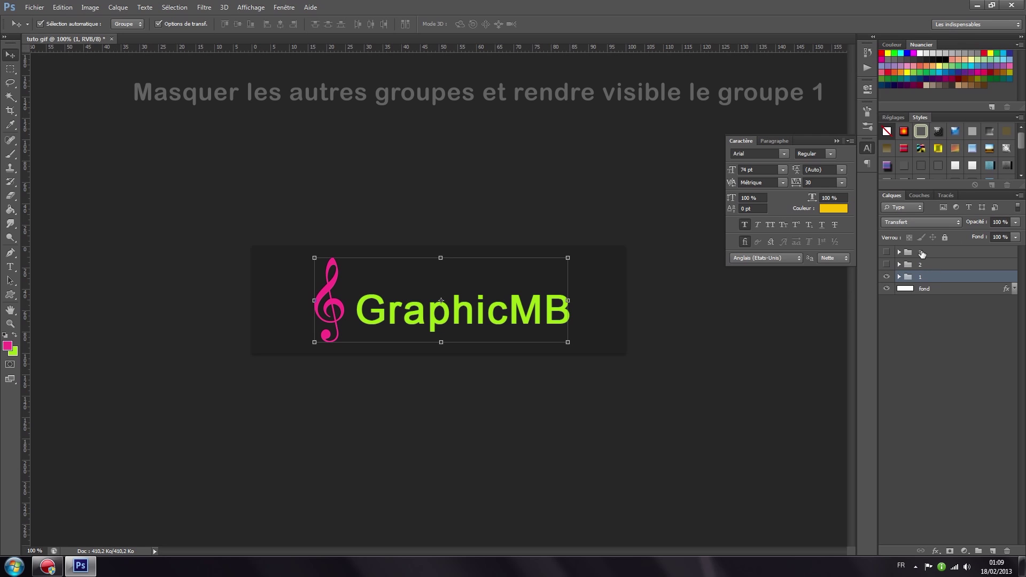
{"action": "left_click", "coordinate": [284, 9]}
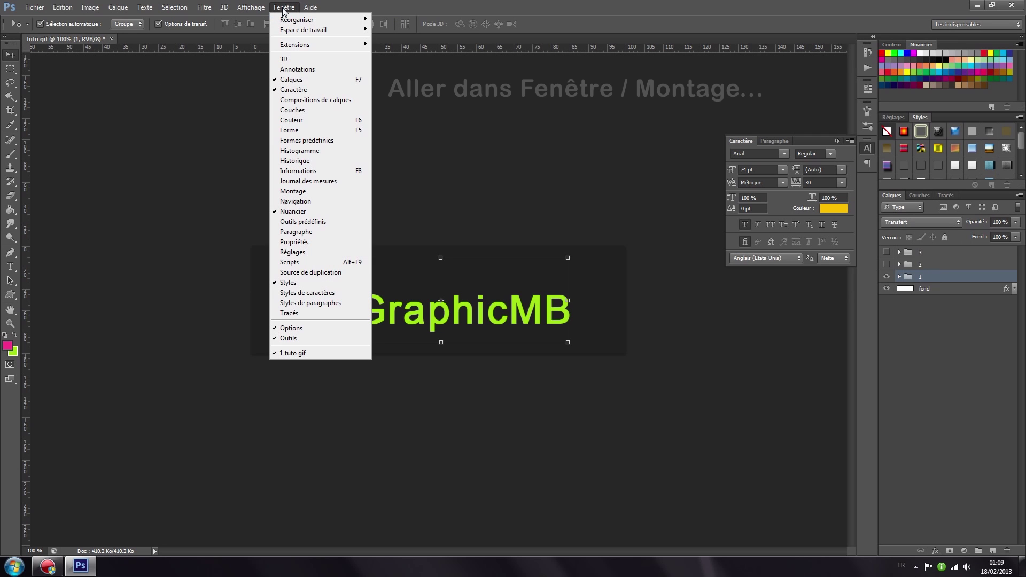
{"action": "left_click", "coordinate": [312, 191]}
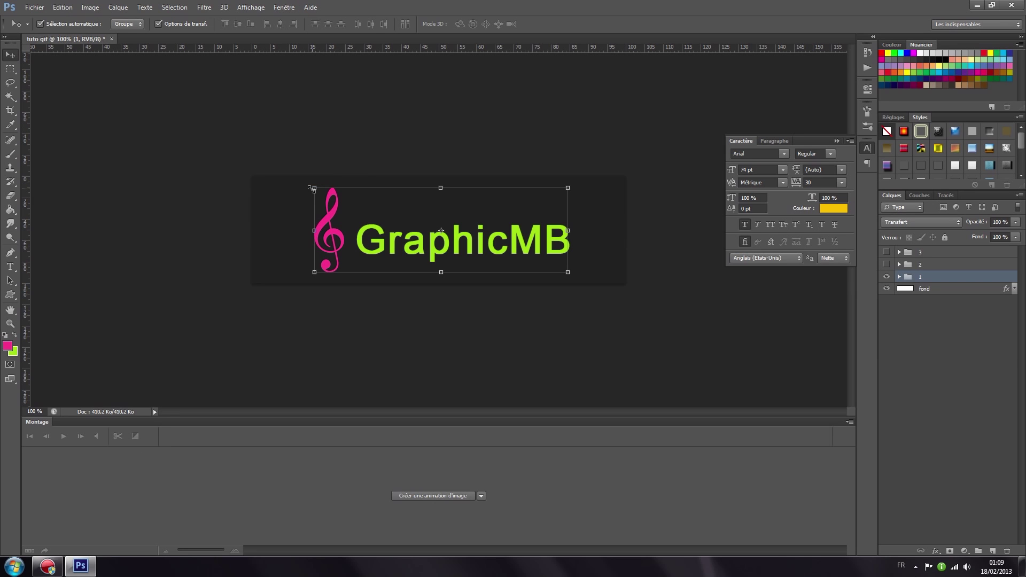
Create a frame animation with a 0.2 s first-frame delay and Toujours looping
{"action": "left_click", "coordinate": [481, 497]}
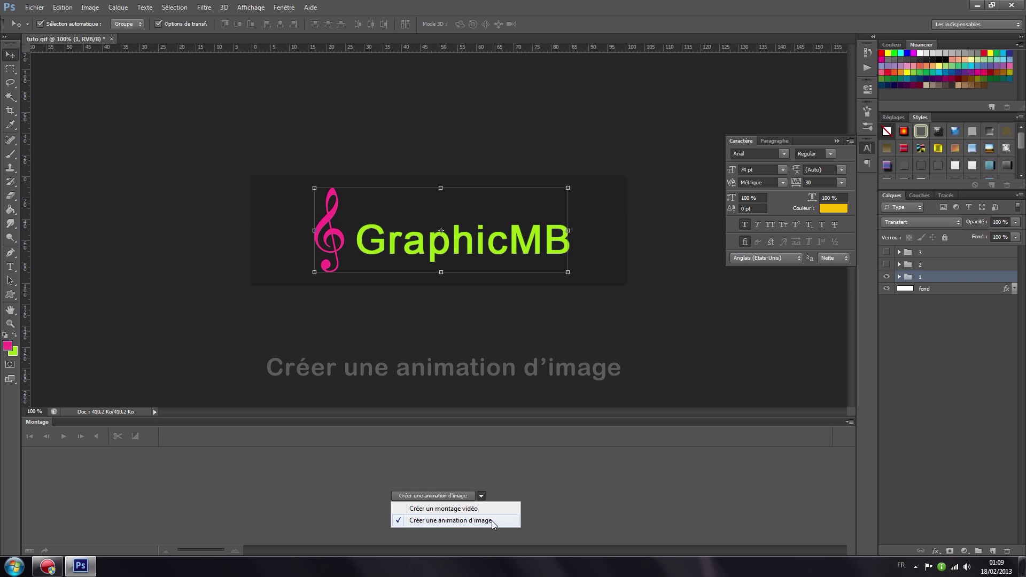
{"action": "left_click", "coordinate": [492, 520]}
{"action": "left_click", "coordinate": [438, 496]}
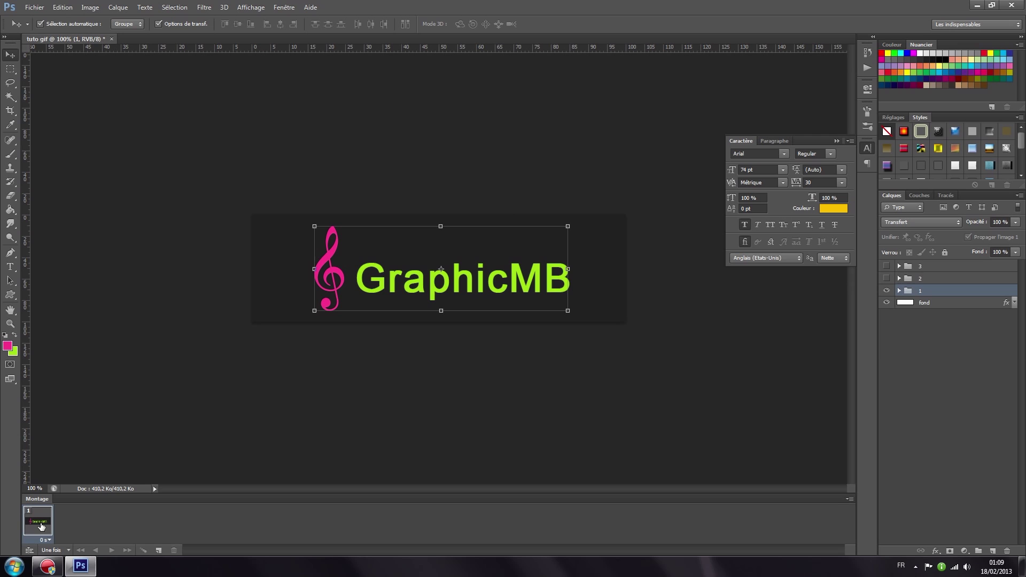
{"action": "left_click", "coordinate": [49, 541]}
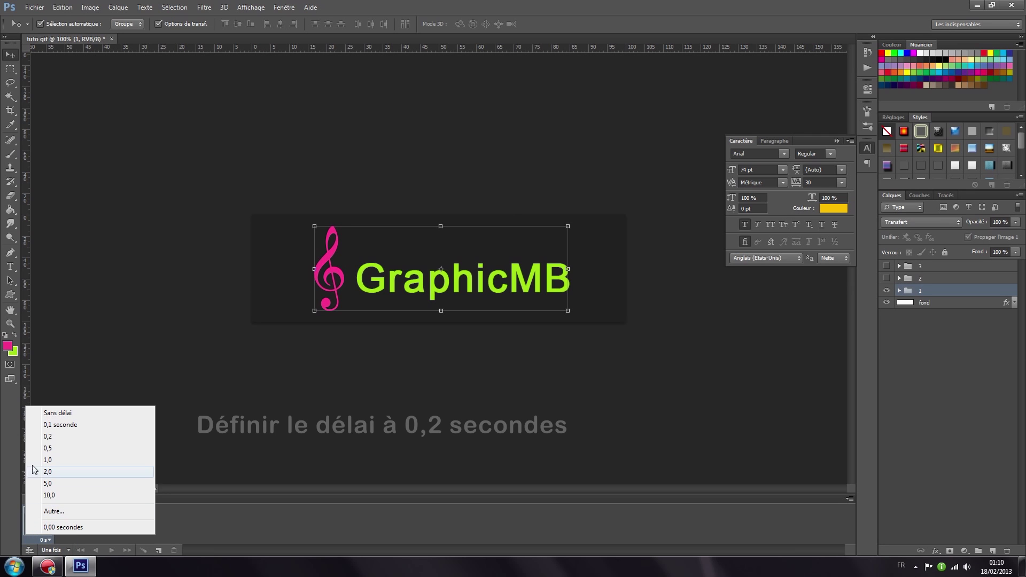
{"action": "left_click", "coordinate": [56, 436]}
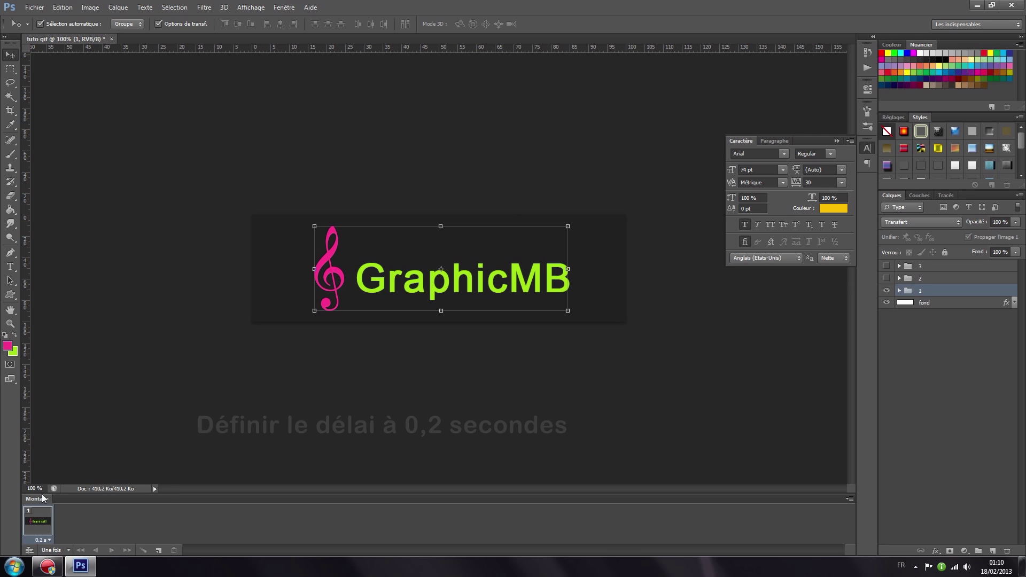
{"action": "left_click", "coordinate": [68, 551]}
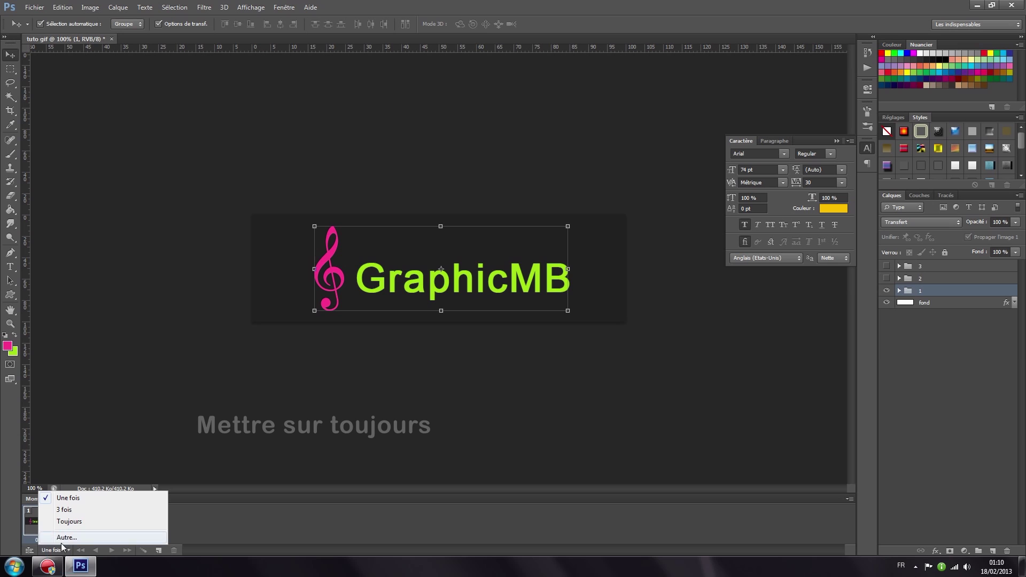
{"action": "left_click", "coordinate": [81, 522]}
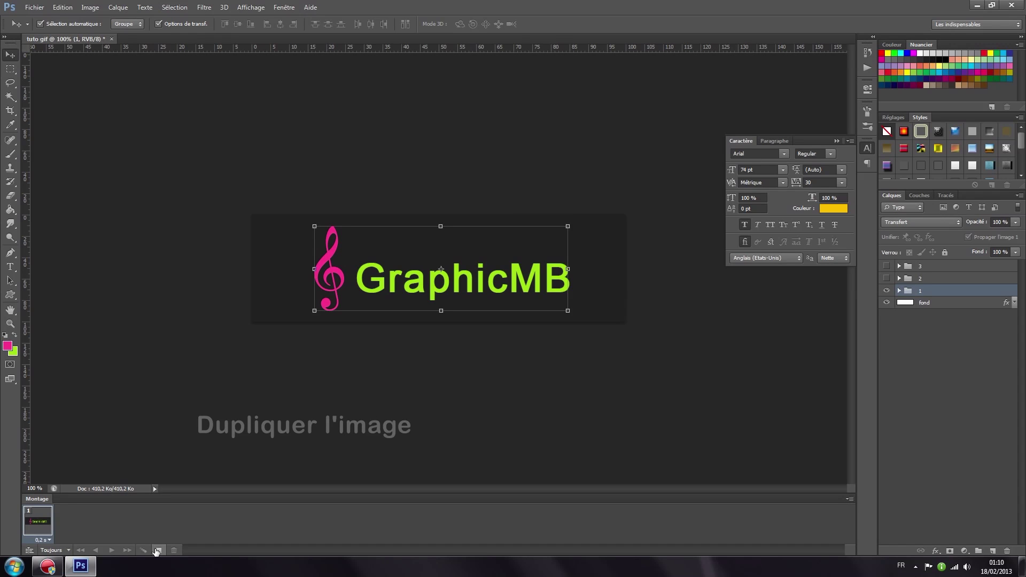
Duplicate the frame as frame 2, showing group 2 instead of group 1
{"action": "left_click", "coordinate": [158, 551]}
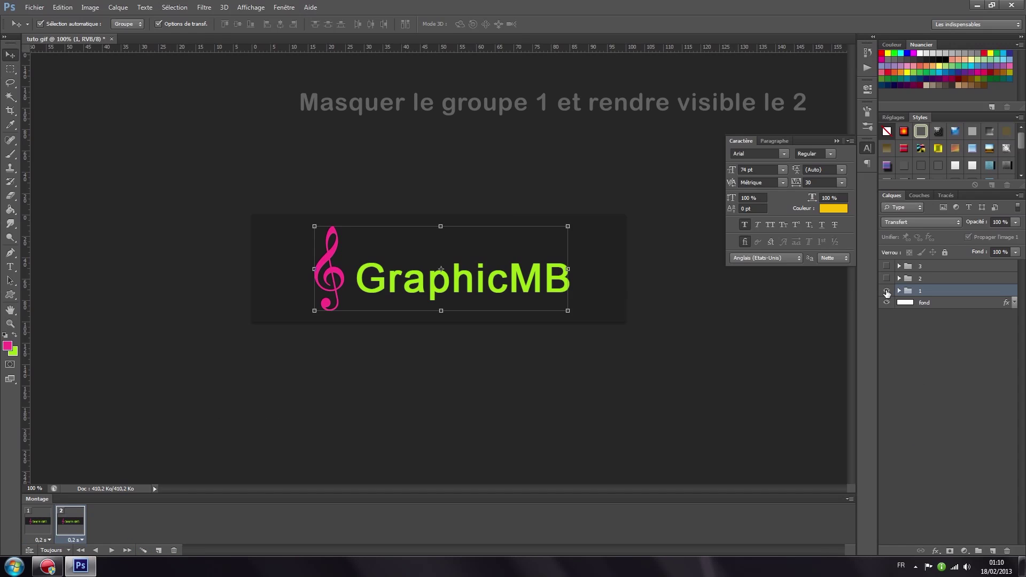
{"action": "left_click", "coordinate": [887, 292]}
{"action": "left_click", "coordinate": [942, 283]}
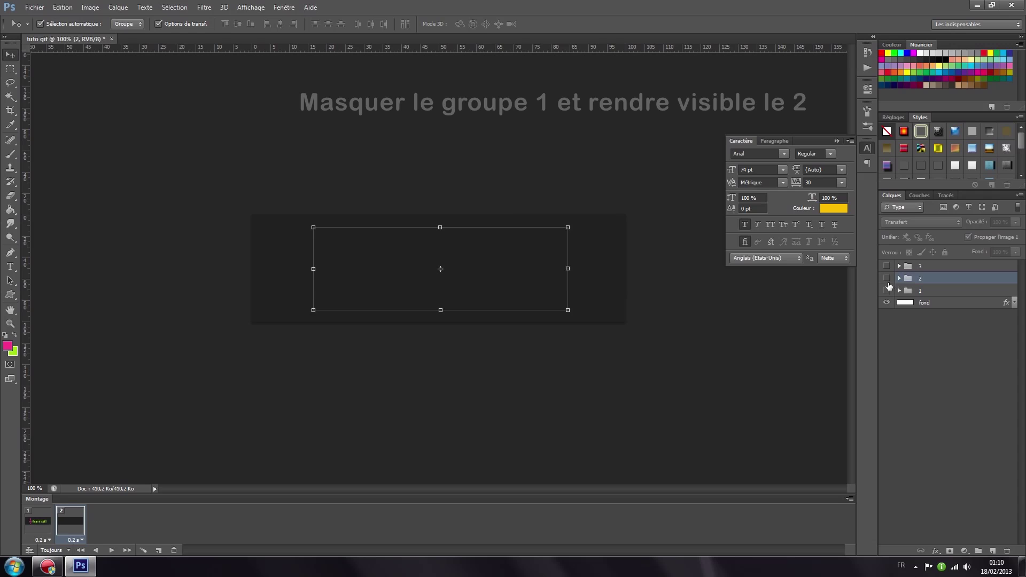
{"action": "left_click", "coordinate": [887, 279]}
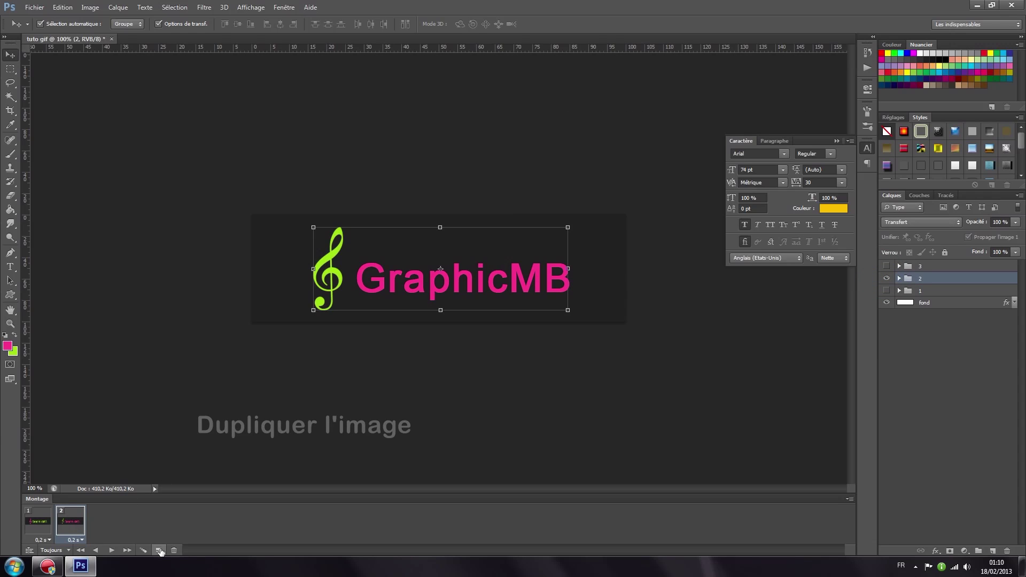
Add frame 3 showing only the orange group 3 logo, then preview the playback
{"action": "left_click", "coordinate": [159, 551]}
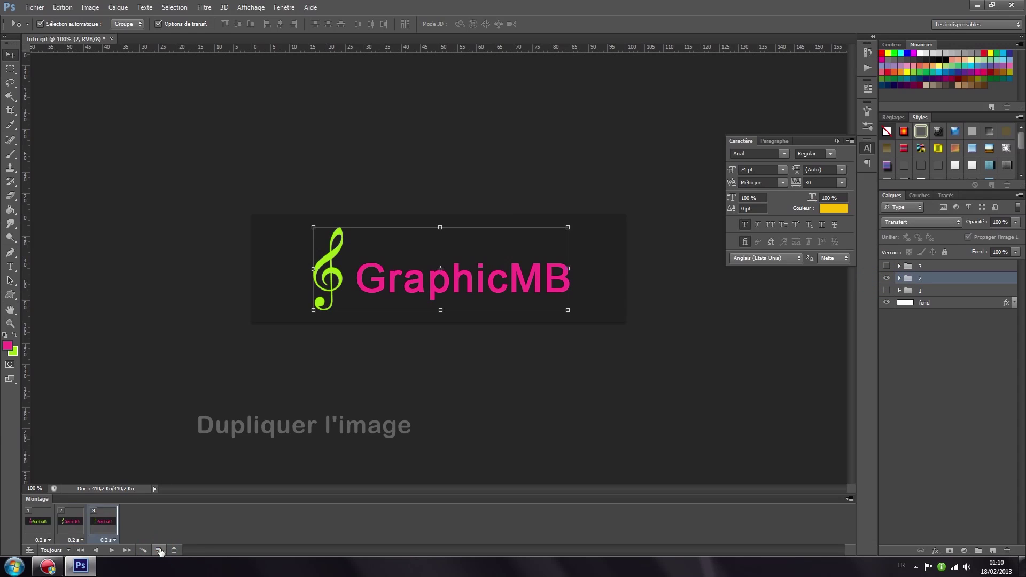
{"action": "left_click", "coordinate": [887, 278]}
{"action": "left_click", "coordinate": [931, 269]}
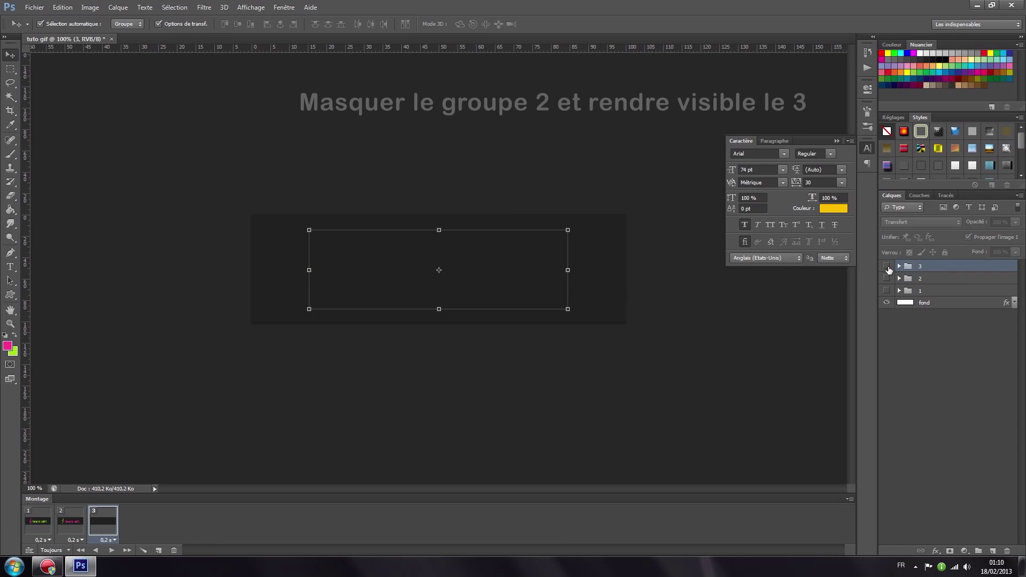
{"action": "left_click", "coordinate": [887, 267]}
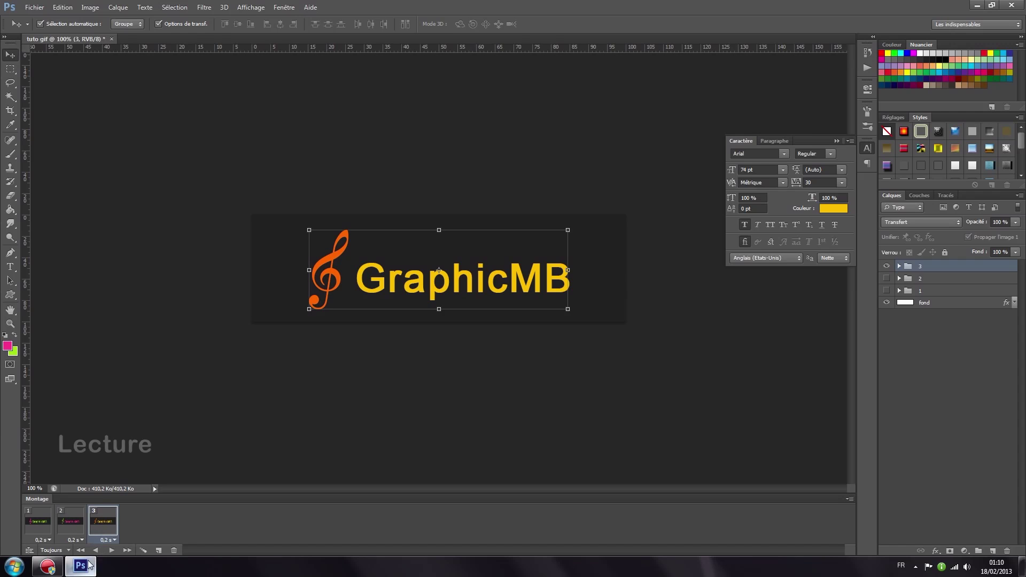
{"action": "left_click", "coordinate": [112, 551]}
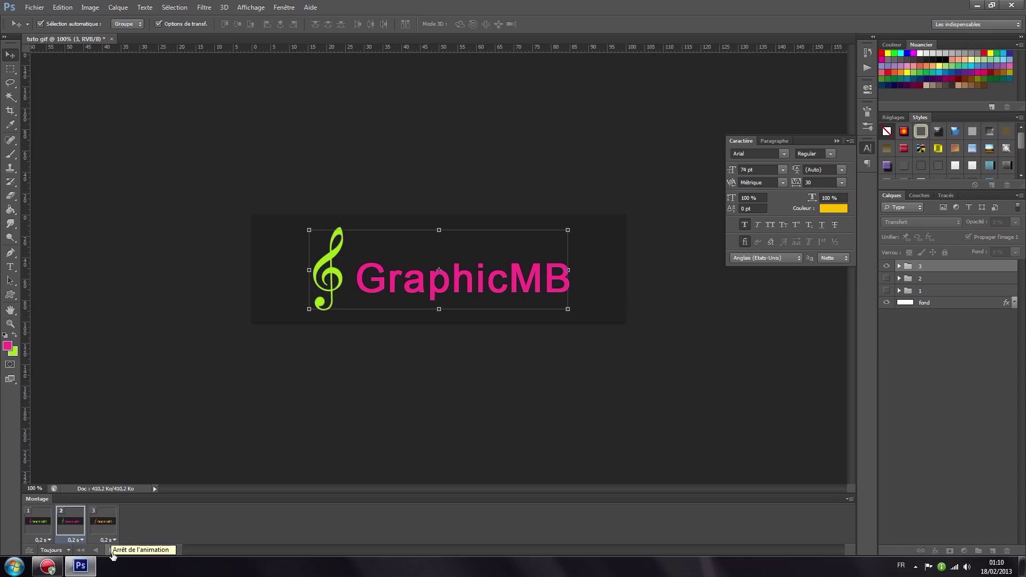
{"action": "left_click", "coordinate": [111, 551]}
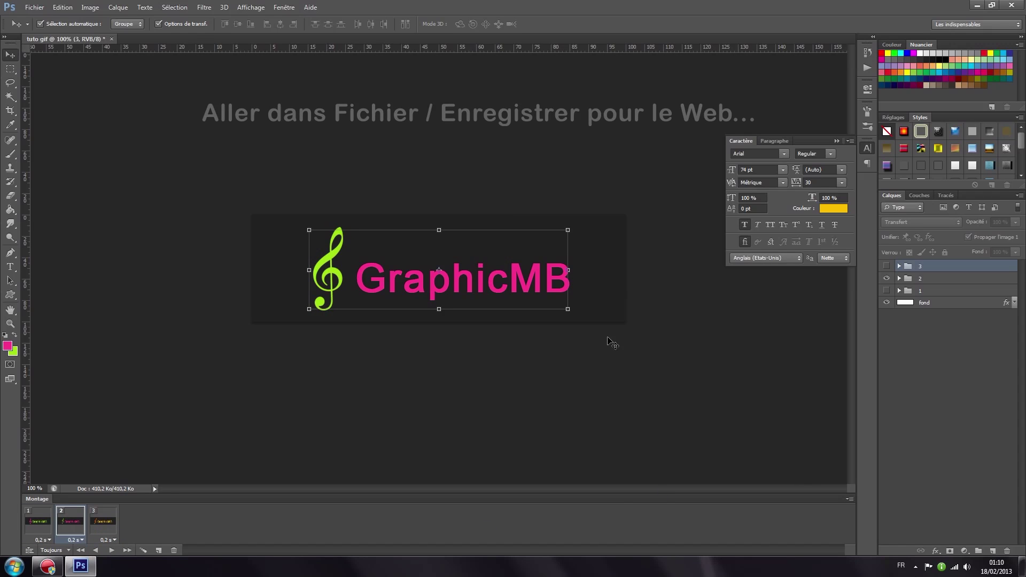
Export via Enregistrer pour le Web as a Toujours-looping GIF named tuto-gif.gif on the Bureau
{"action": "left_click", "coordinate": [34, 8]}
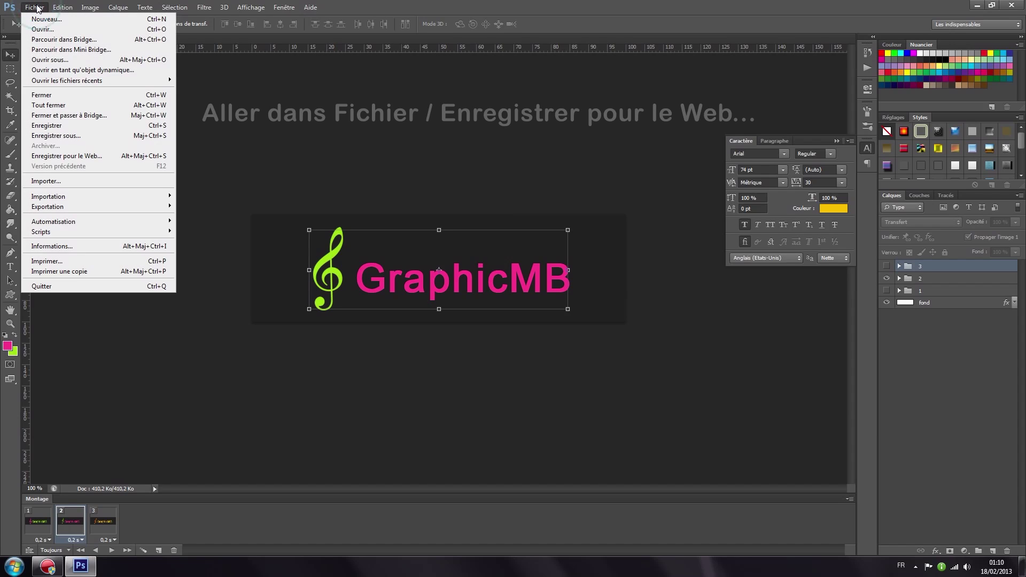
{"action": "left_click", "coordinate": [71, 156]}
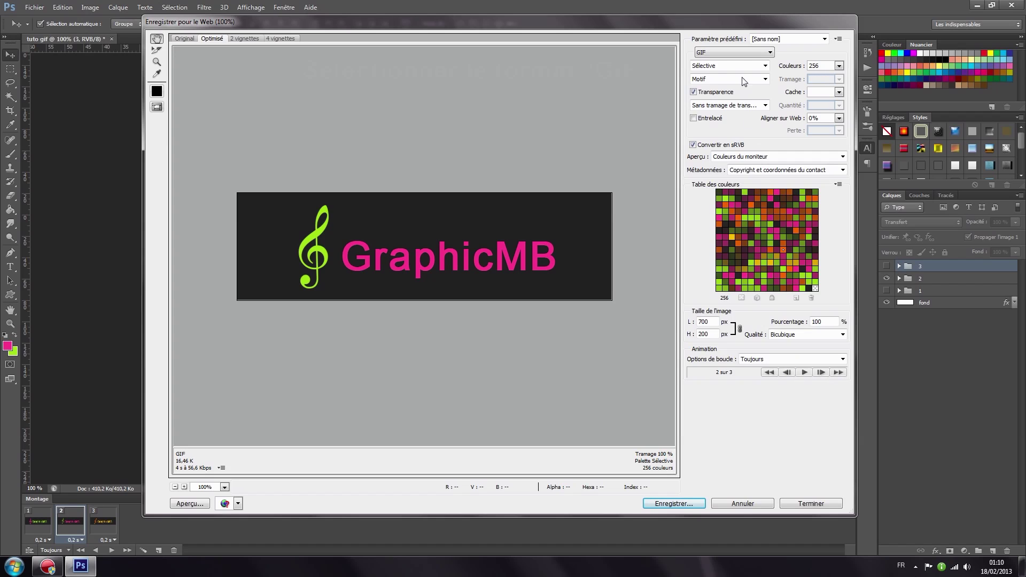
{"action": "left_click", "coordinate": [749, 52]}
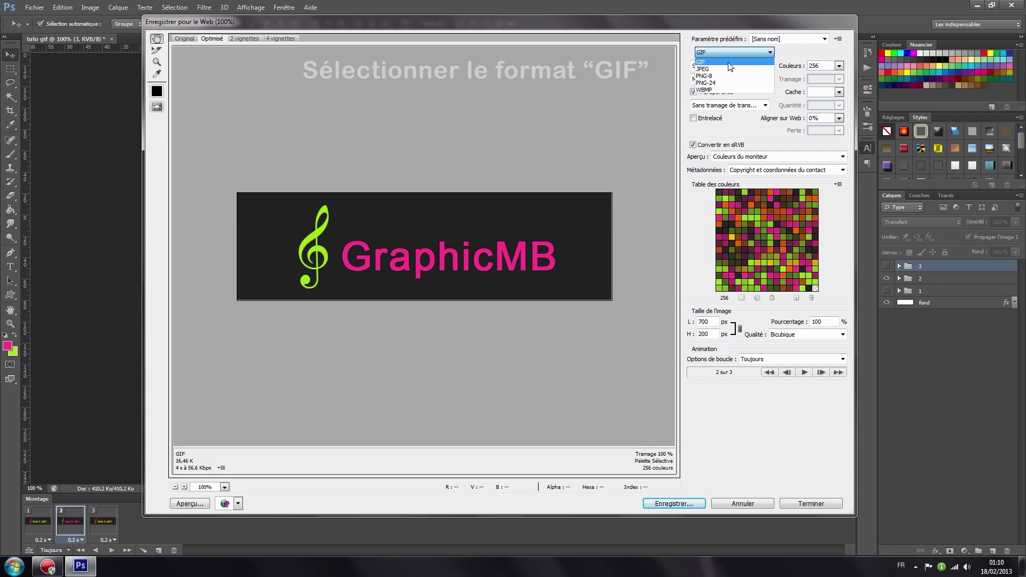
{"action": "left_click", "coordinate": [728, 62]}
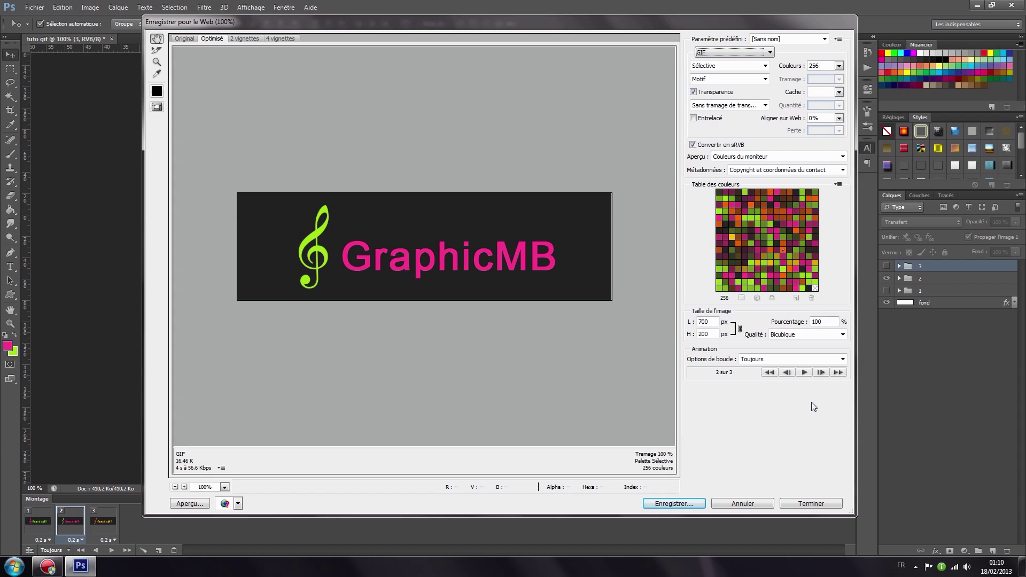
{"action": "left_click", "coordinate": [798, 359]}
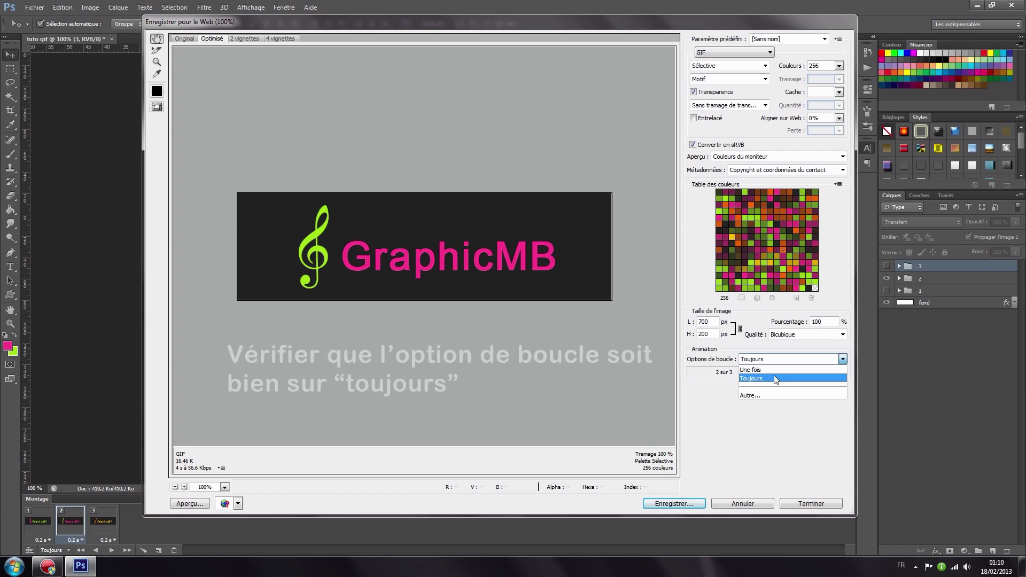
{"action": "left_click", "coordinate": [763, 379]}
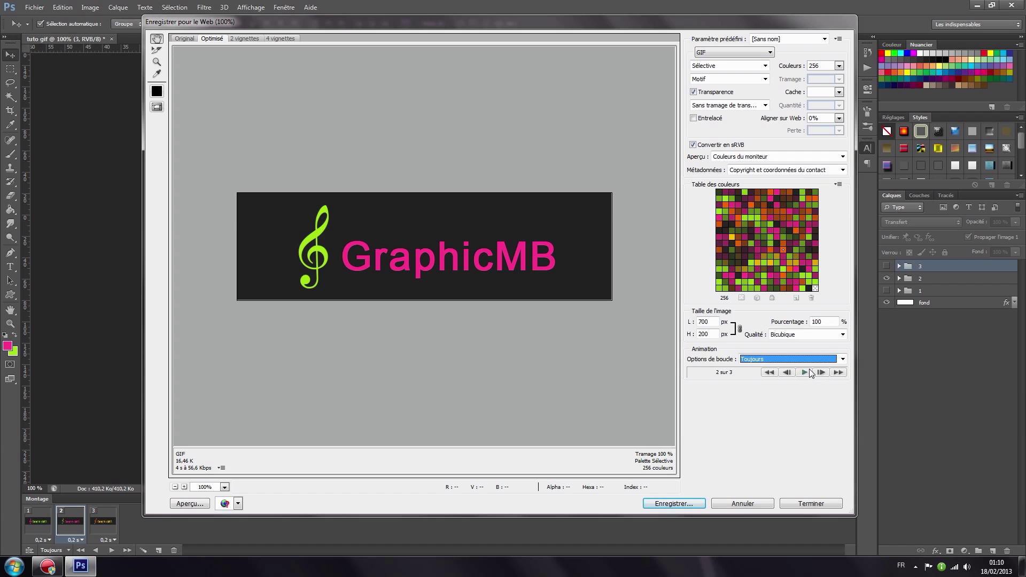
{"action": "left_click", "coordinate": [804, 372]}
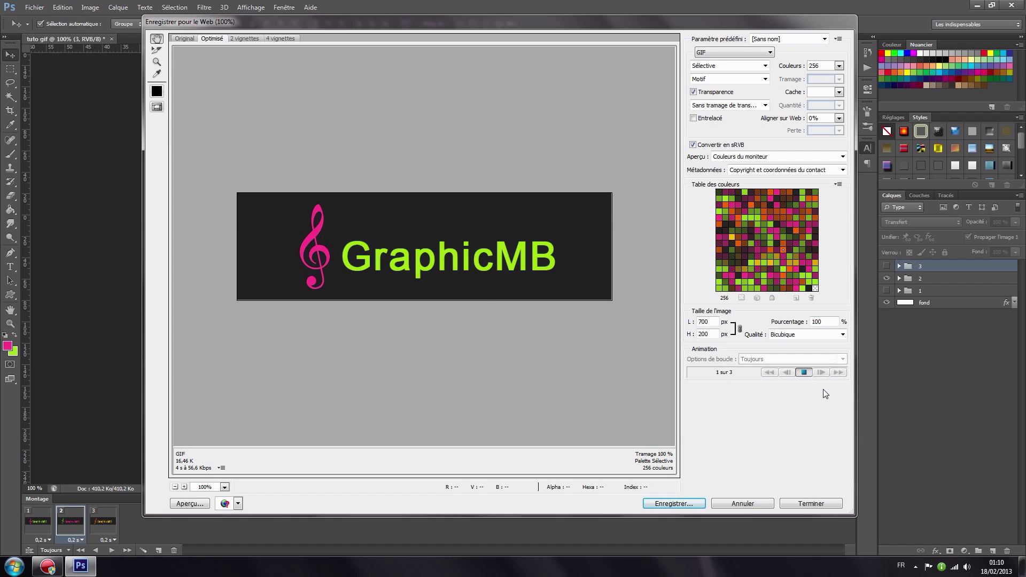
{"action": "left_click", "coordinate": [803, 373]}
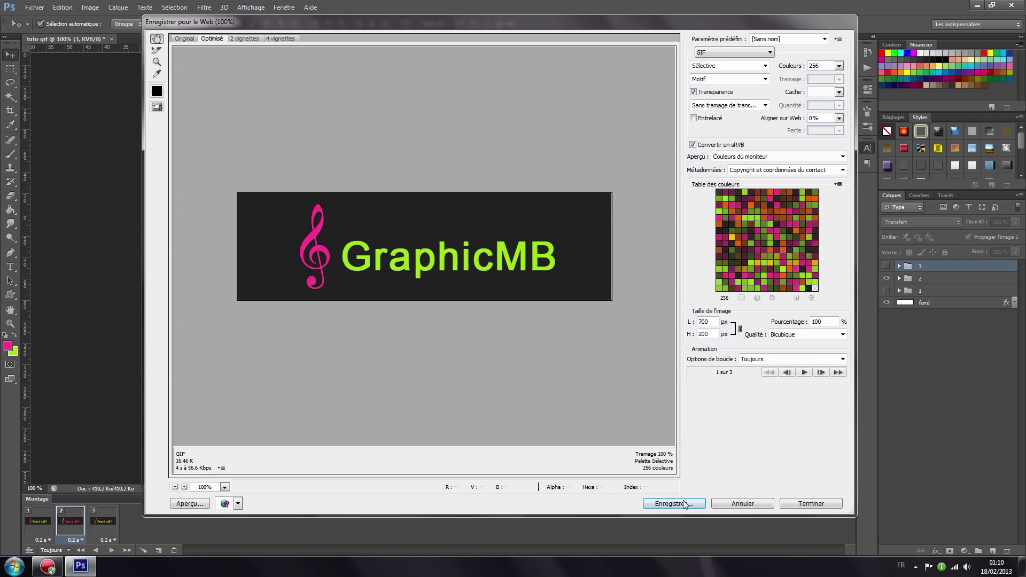
{"action": "left_click", "coordinate": [685, 504]}
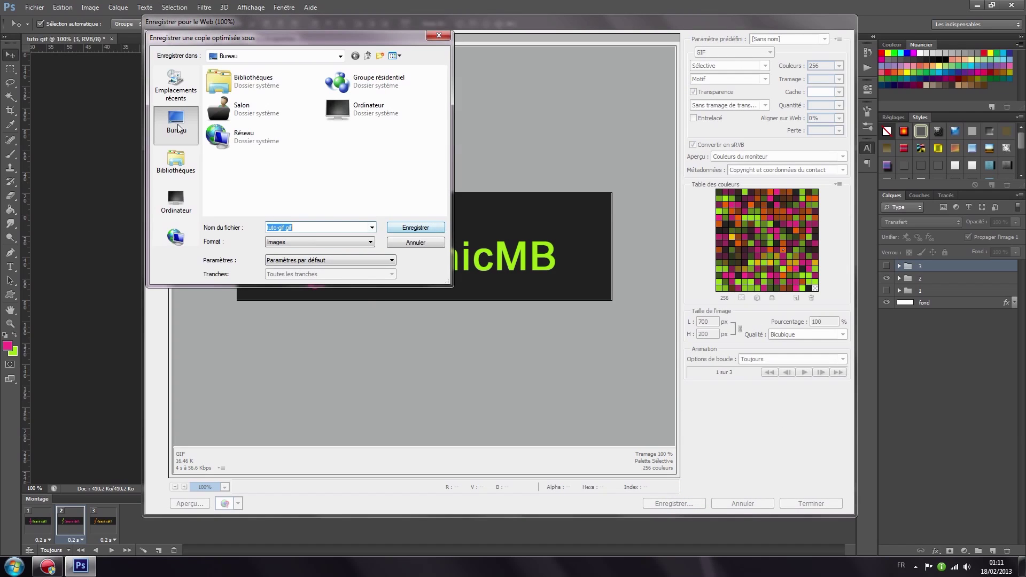
{"action": "left_click", "coordinate": [406, 231]}
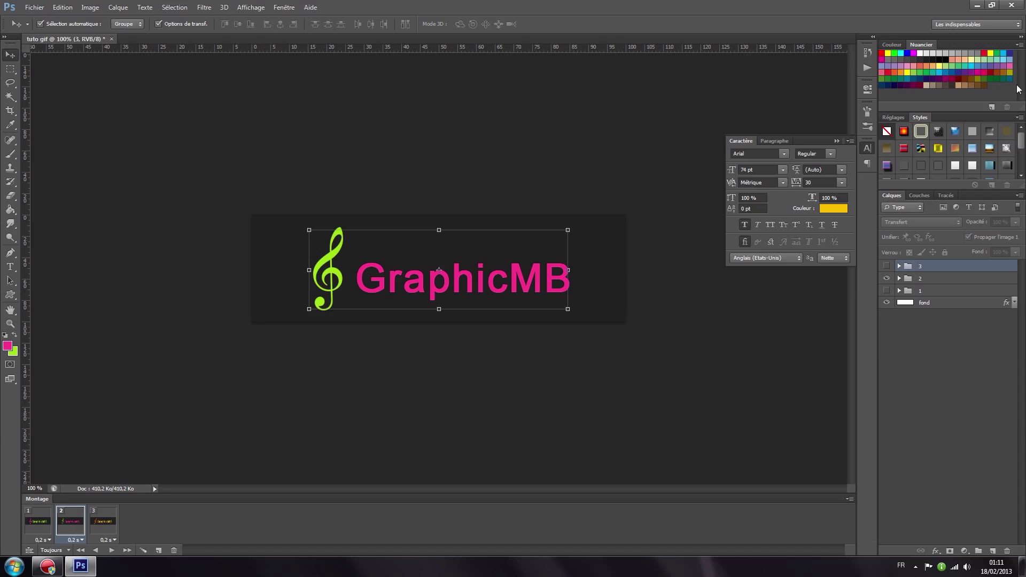
Minimize Photoshop, open tuto-gif.gif from the desktop in Firefox, then minimize Firefox
{"action": "left_click", "coordinate": [977, 6]}
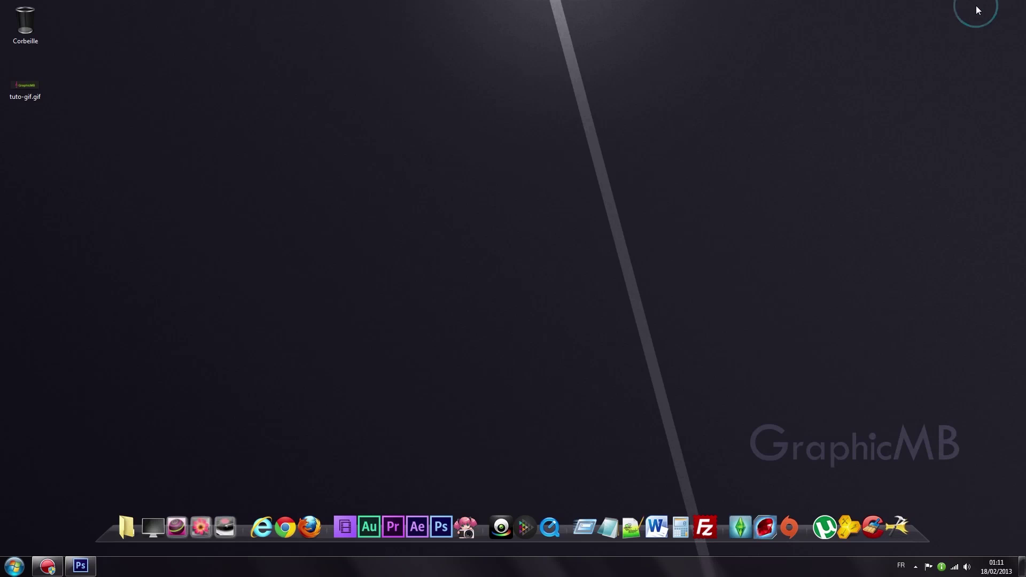
{"action": "double_click", "coordinate": [38, 93]}
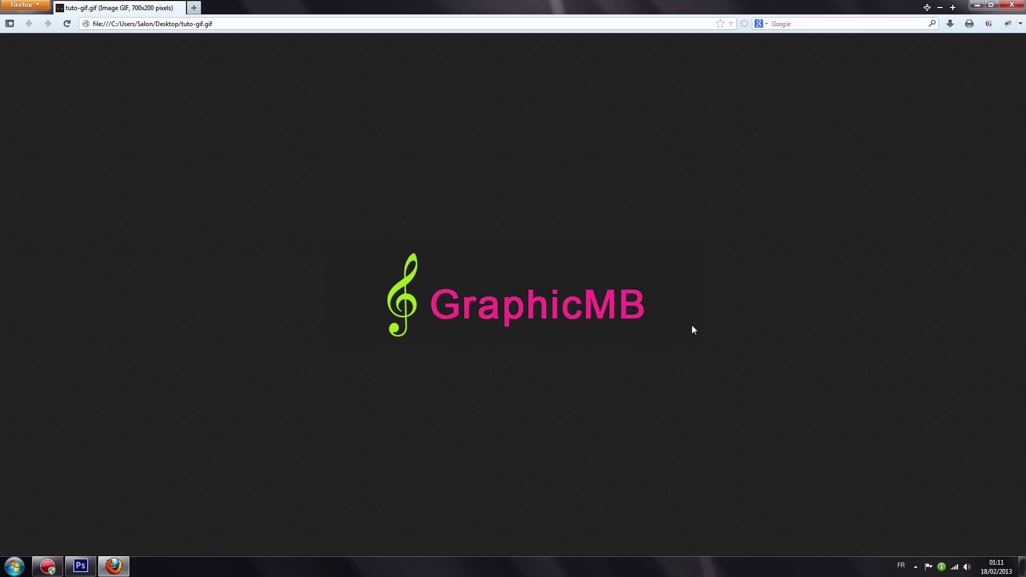
{"action": "left_click", "coordinate": [975, 5]}
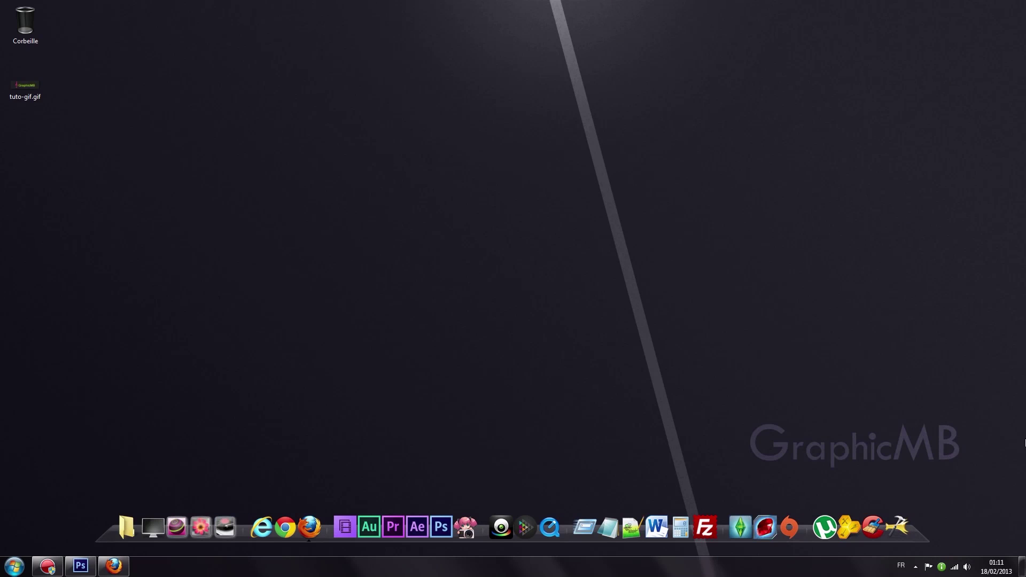